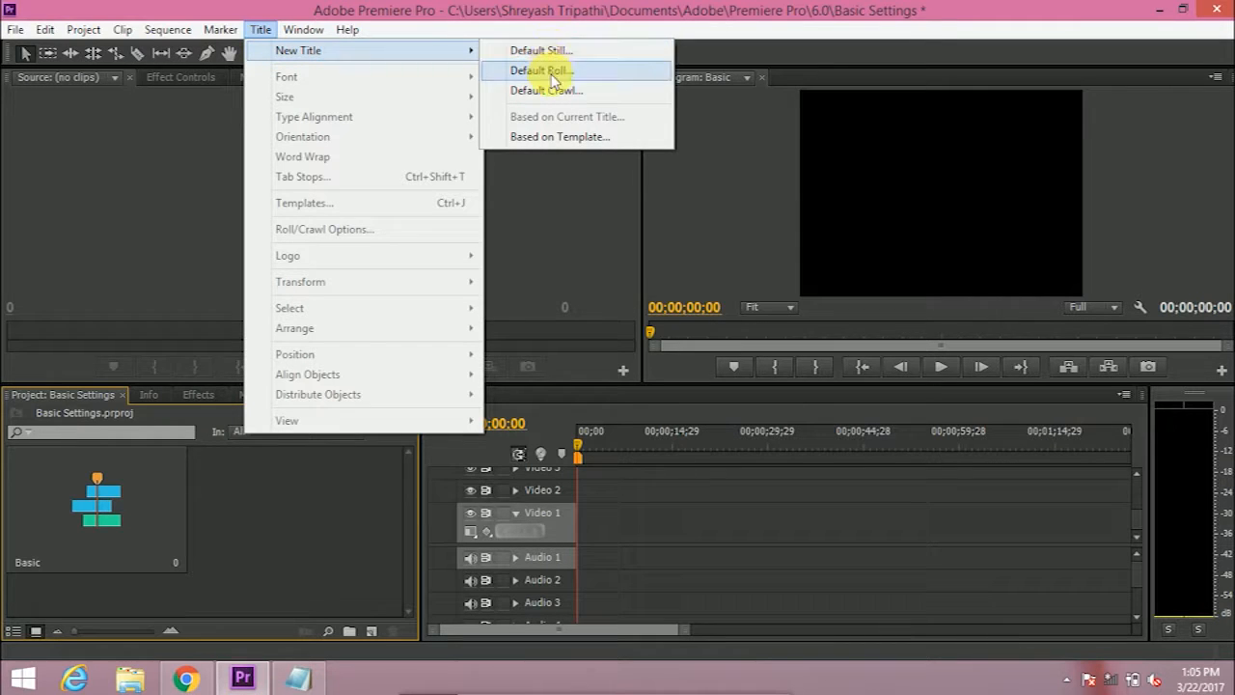
# Step: Create a new title named Adobe with the default video settings
pyautogui.moveTo(4, 29)
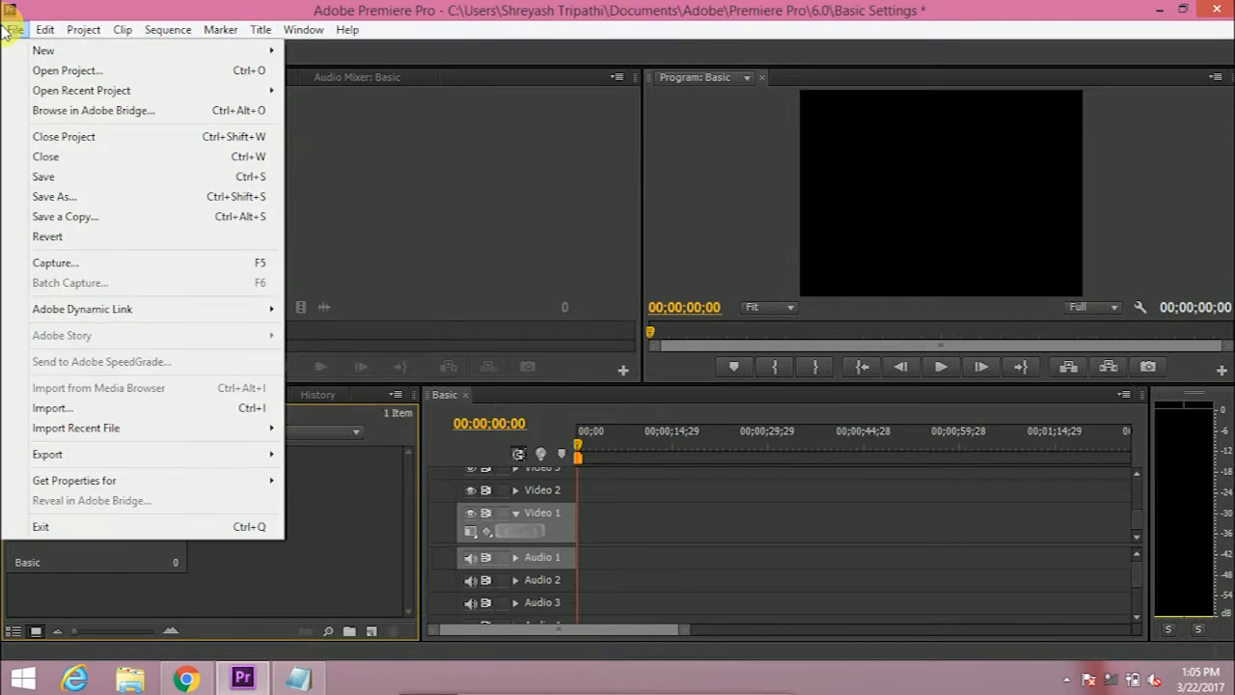
pyautogui.moveTo(92, 51)
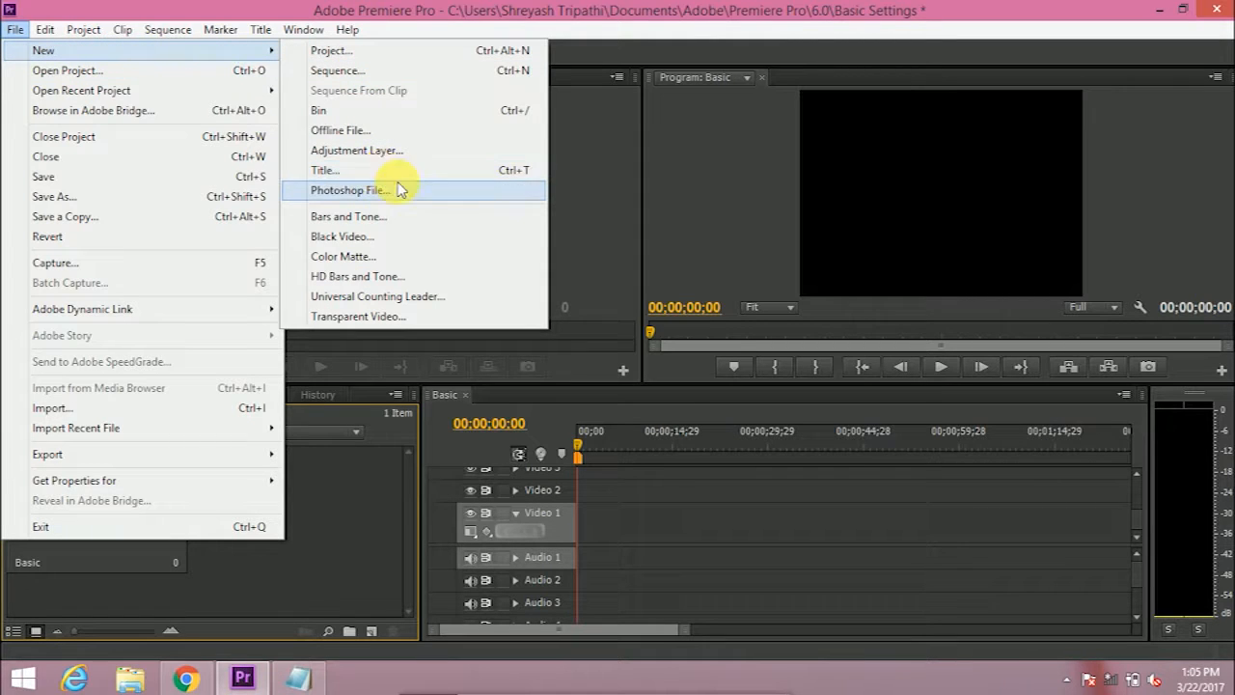
pyautogui.click(521, 171)
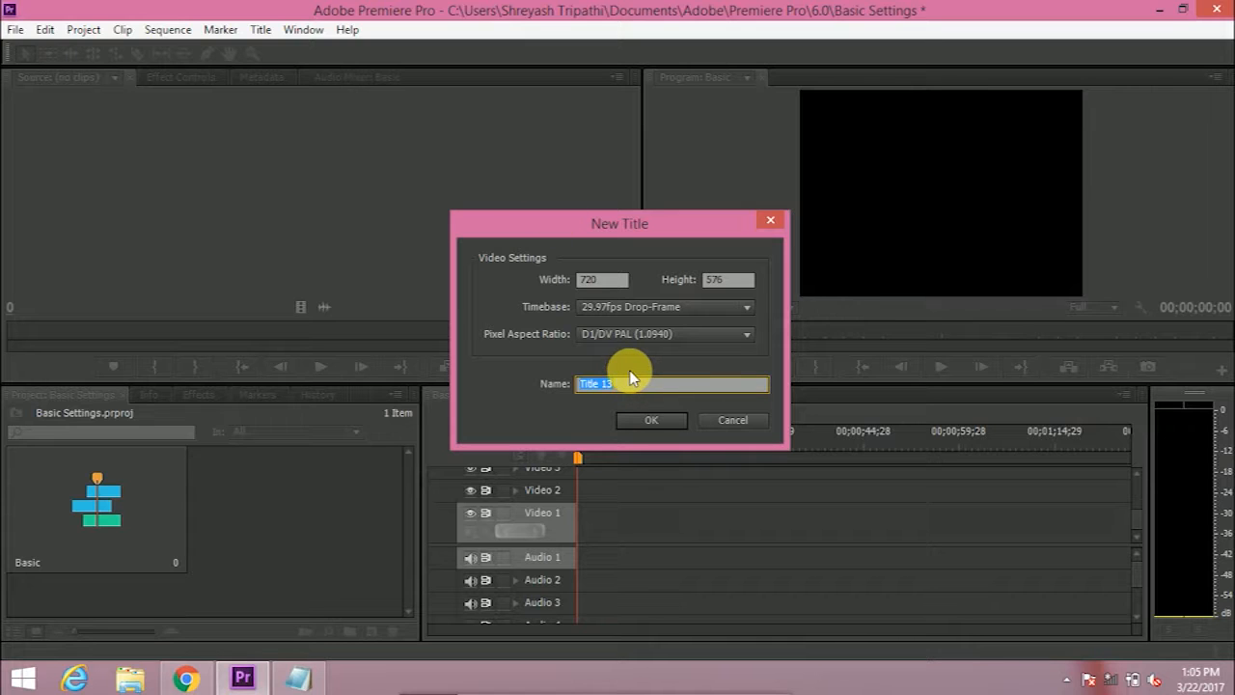
pyautogui.write('Adobe')
pyautogui.click(640, 422)
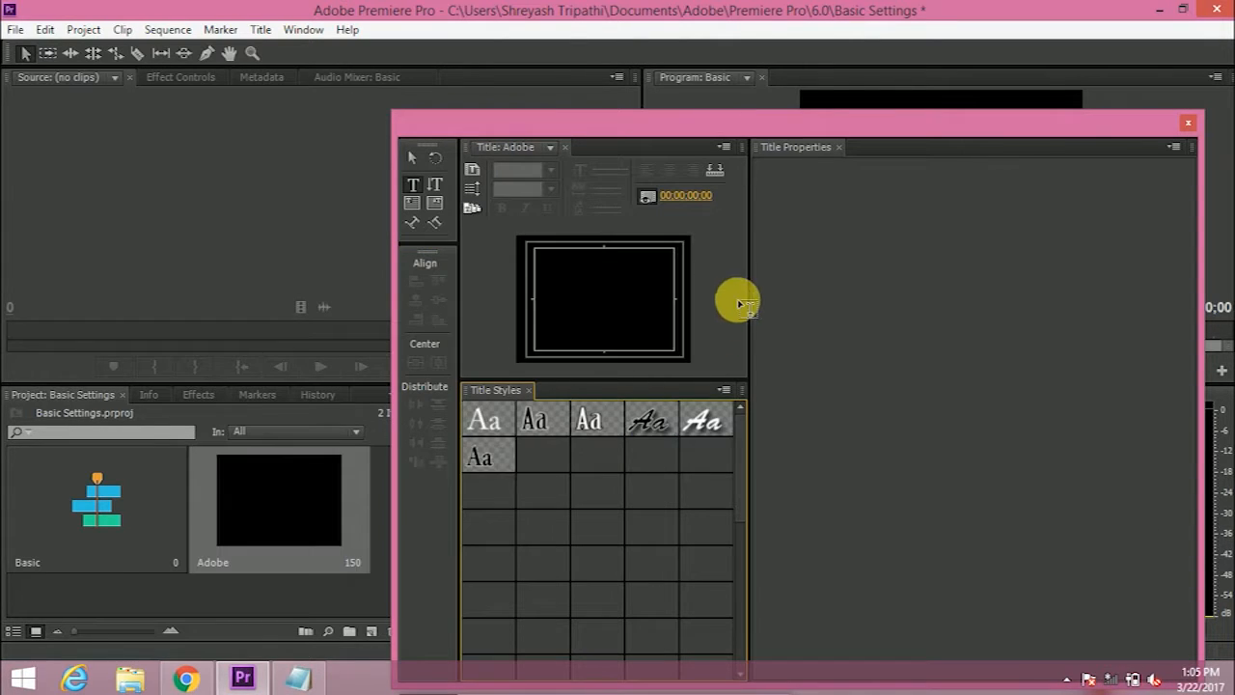
# Step: Resize the title editor's panels to show all drawing tools, a larger title preview and a narrower properties area
pyautogui.moveTo(769, 335); pyautogui.dragTo(858, 320)
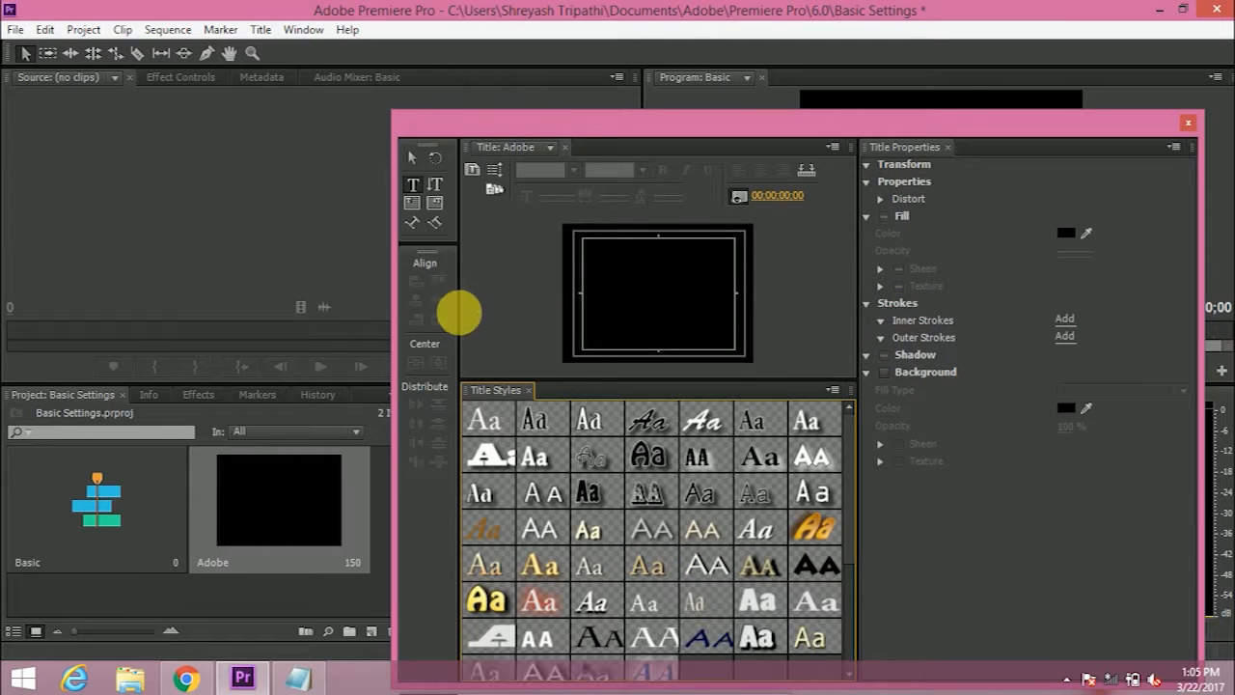
pyautogui.moveTo(461, 318); pyautogui.dragTo(521, 330)
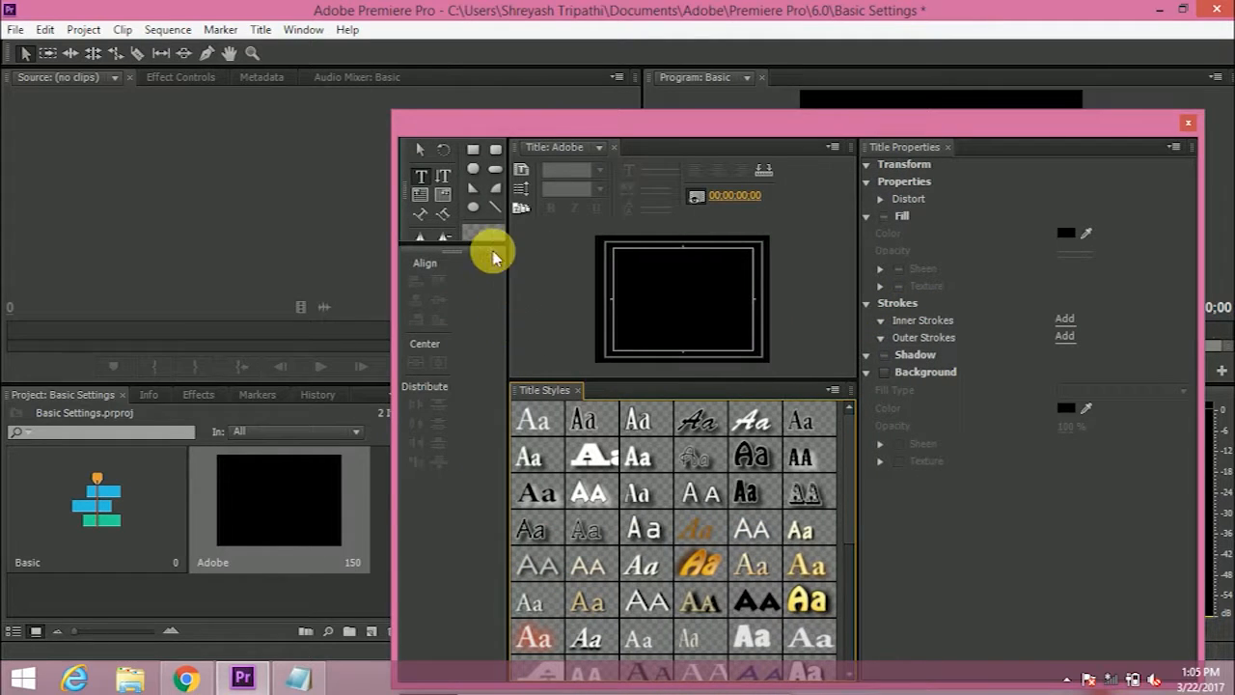
pyautogui.moveTo(489, 255); pyautogui.dragTo(476, 316)
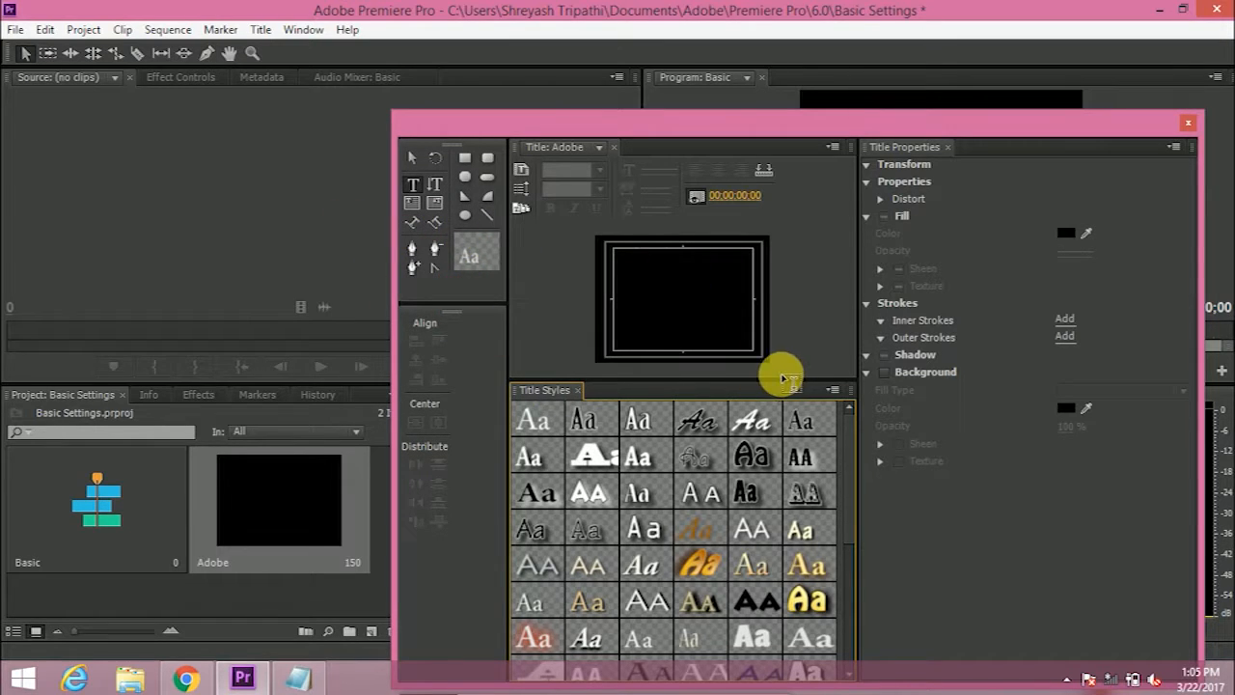
pyautogui.moveTo(781, 390); pyautogui.dragTo(778, 430)
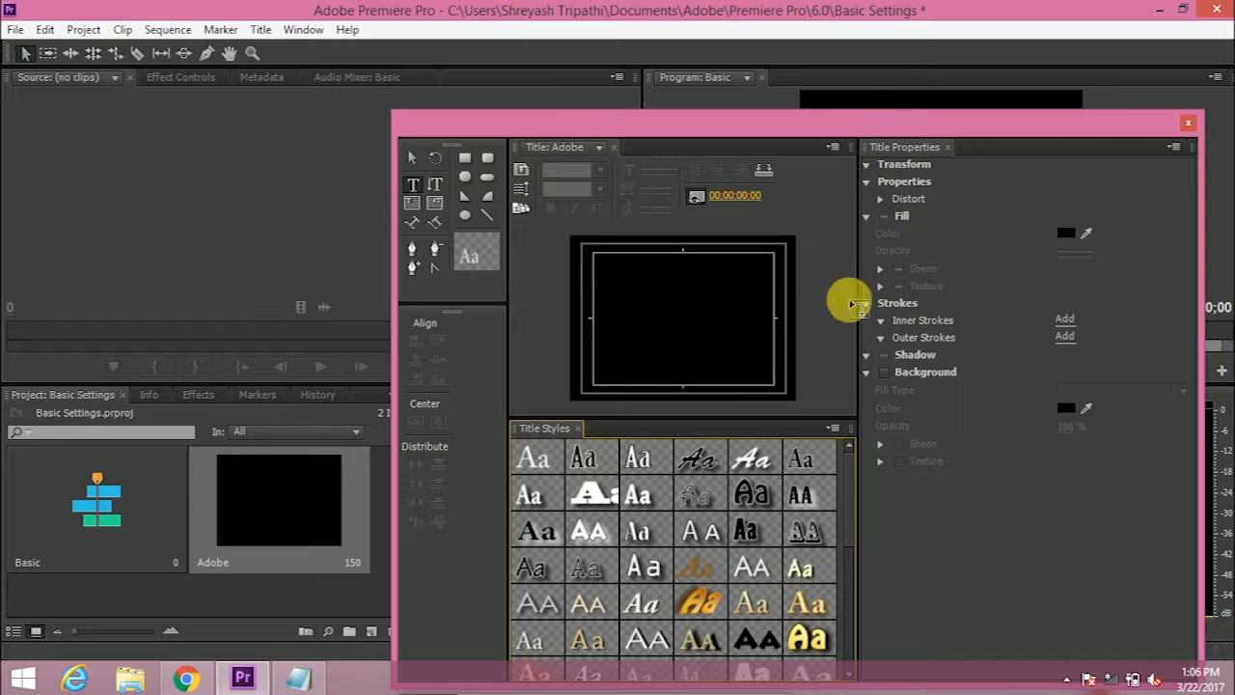
pyautogui.moveTo(871, 323); pyautogui.dragTo(1013, 323)
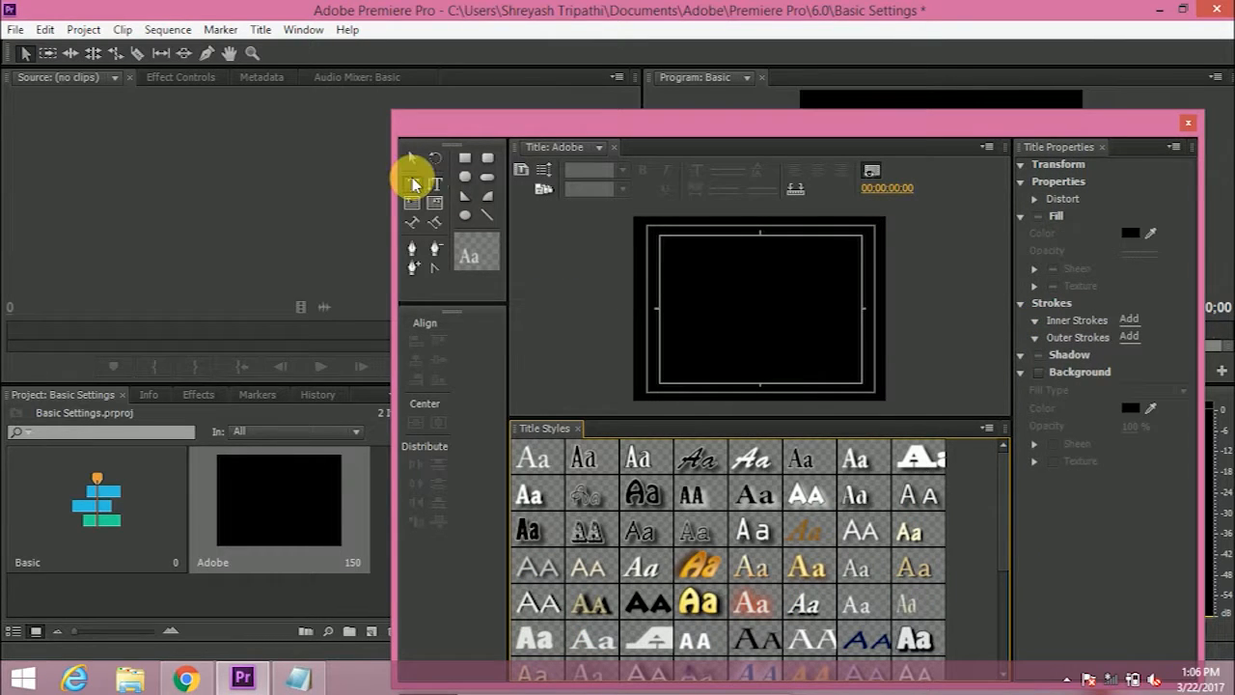
# Step: Add the text "Adobe" with the Type tool and move it slightly above the frame's centre, at about X 386, Y 252
pyautogui.click(413, 186)
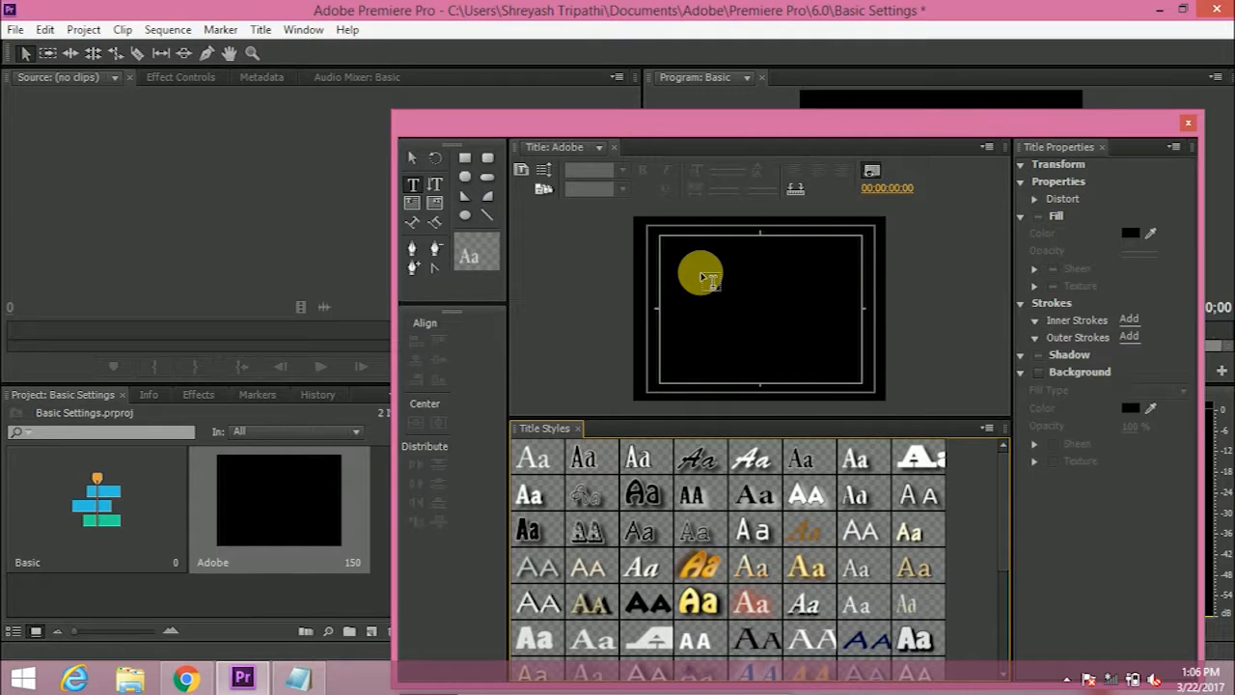
pyautogui.click(701, 278)
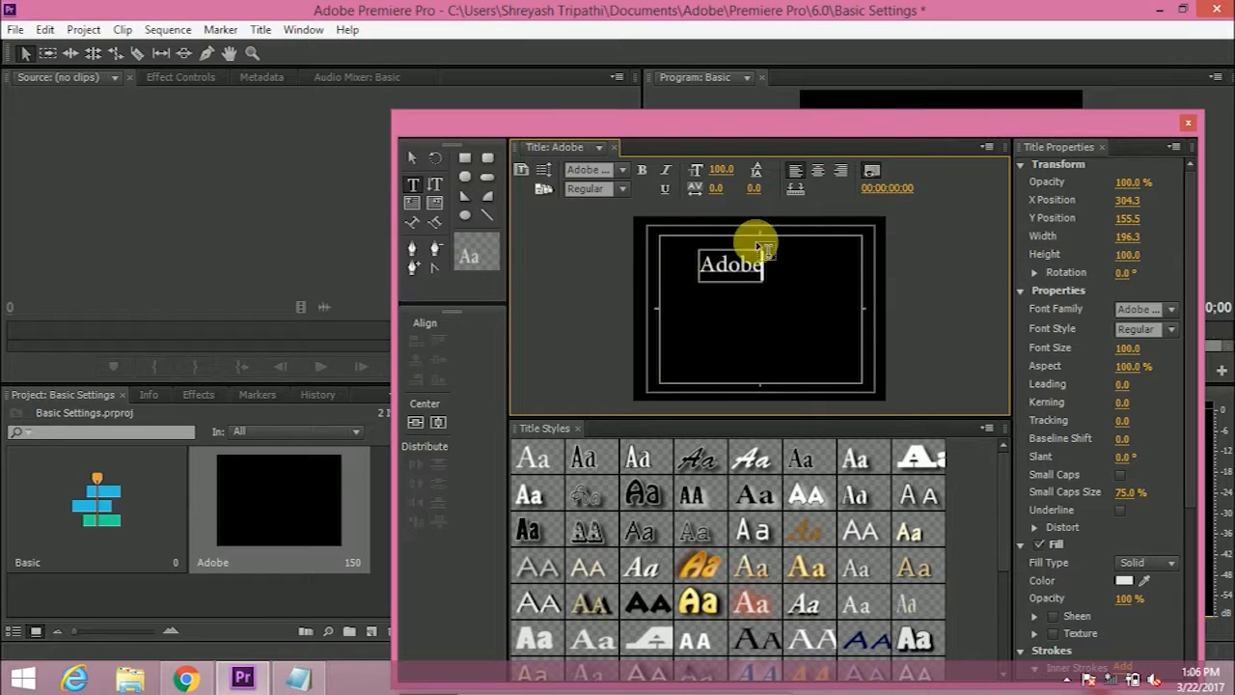
pyautogui.click(410, 157)
pyautogui.click(719, 273)
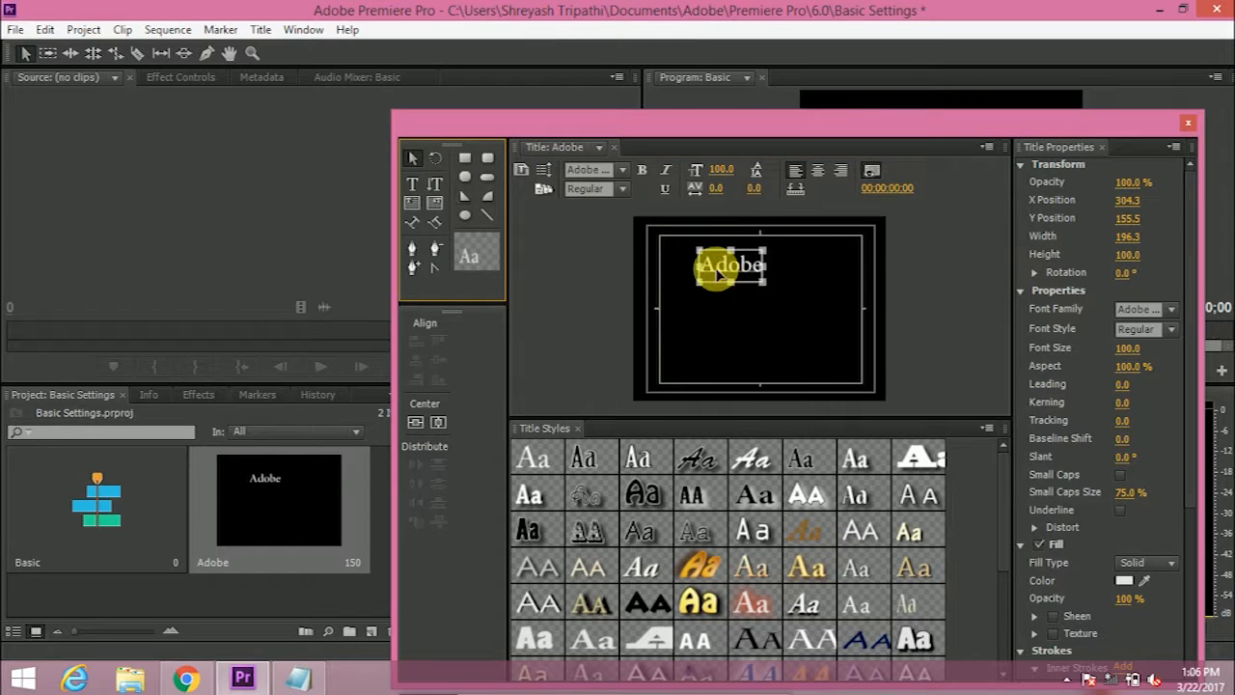
pyautogui.moveTo(731, 270); pyautogui.dragTo(751, 324)
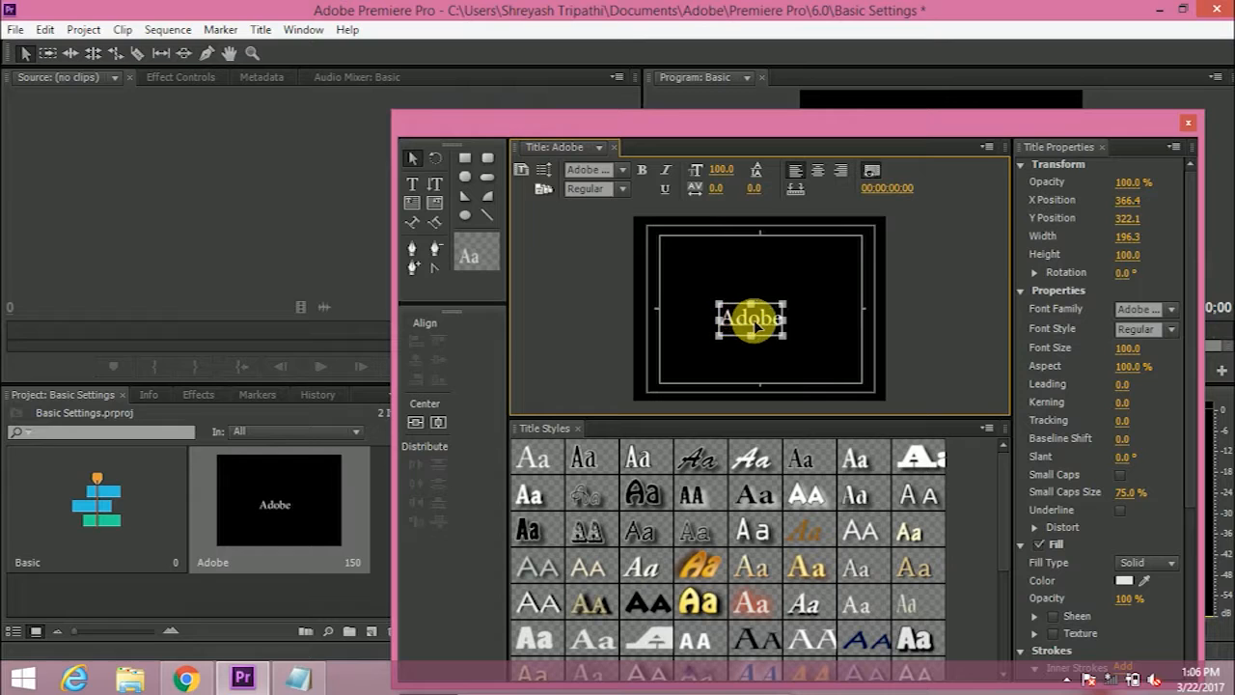
pyautogui.moveTo(755, 326); pyautogui.dragTo(761, 304)
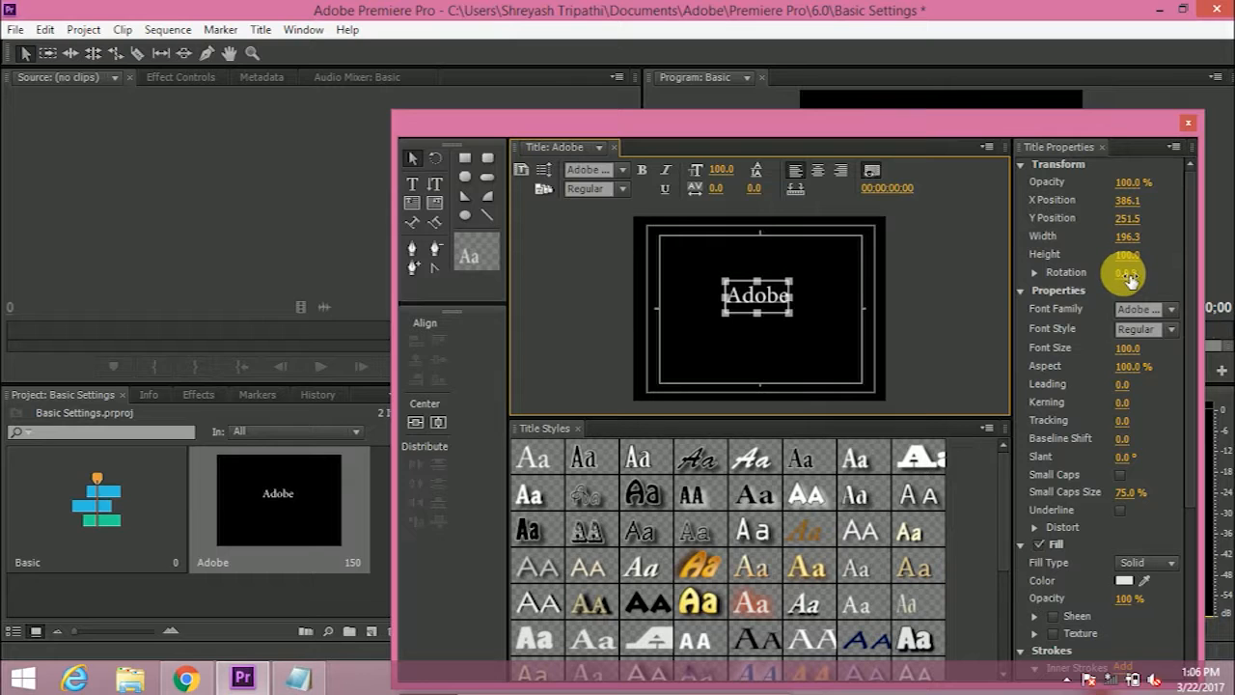
# Step: Set the Adobe text's font family to Aharoni
pyautogui.click(1172, 310)
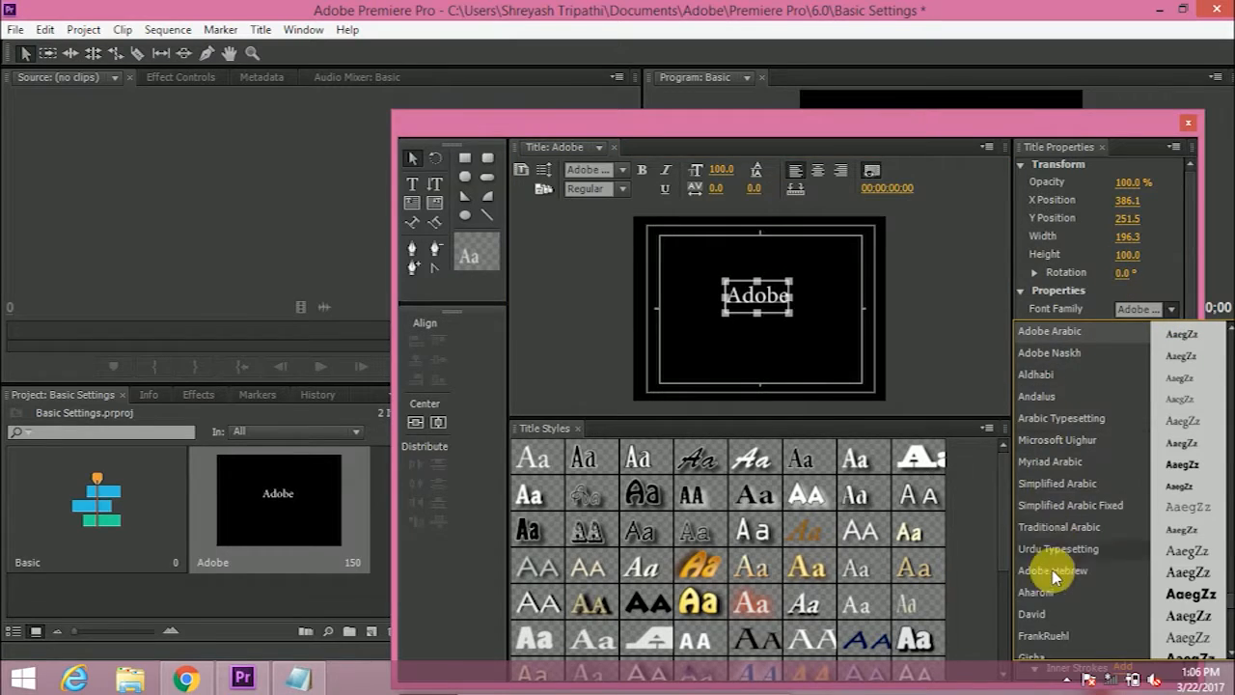
pyautogui.click(1051, 598)
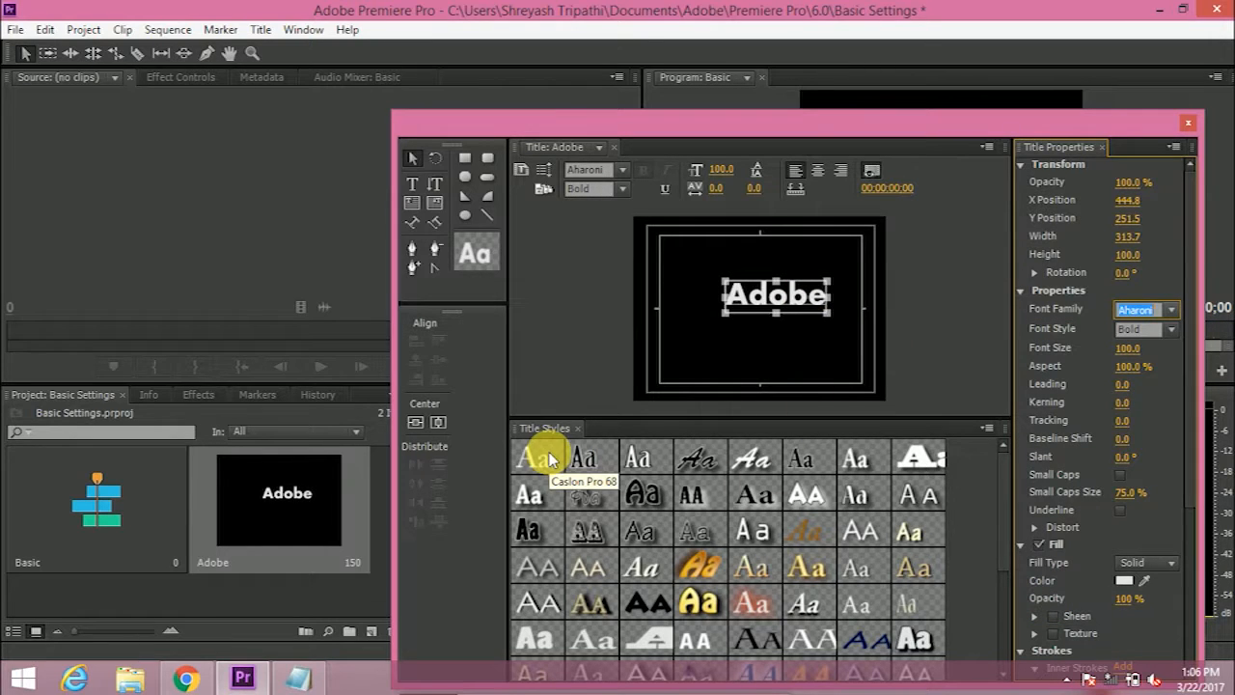
# Step: Try several title styles from the first row on the Adobe text, ending with the solid white bold serif style
pyautogui.click(586, 462)
pyautogui.click(644, 460)
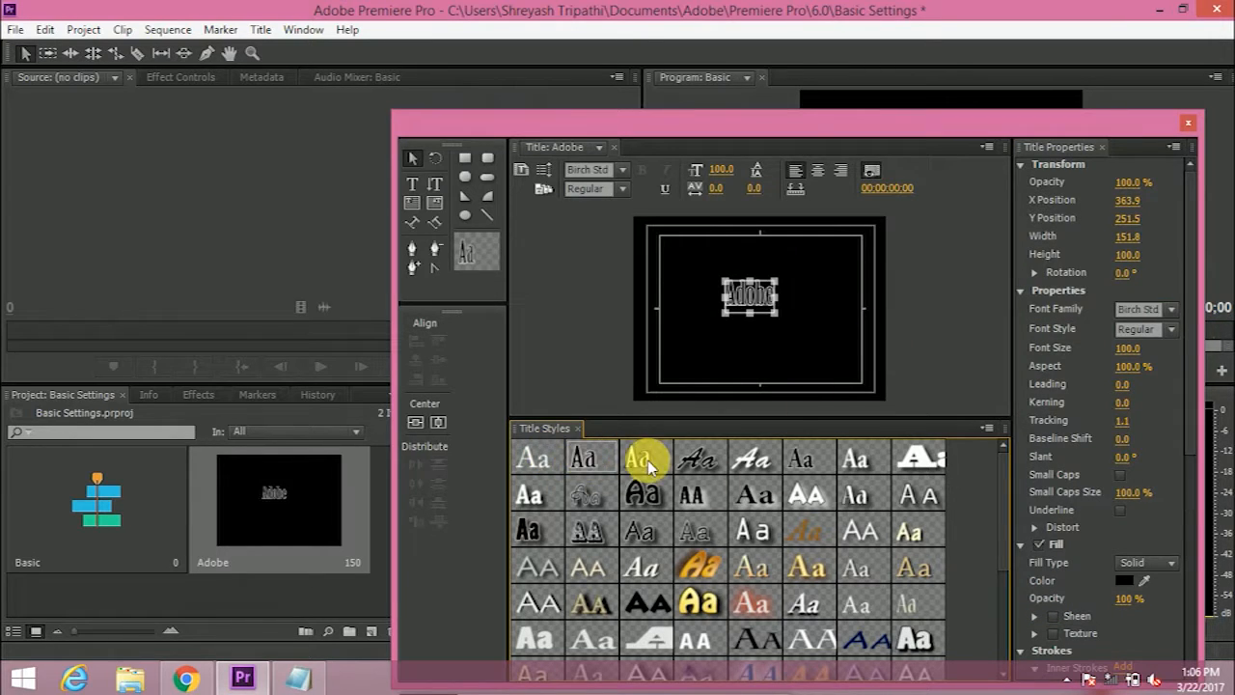
pyautogui.click(697, 469)
pyautogui.click(757, 466)
pyautogui.click(800, 466)
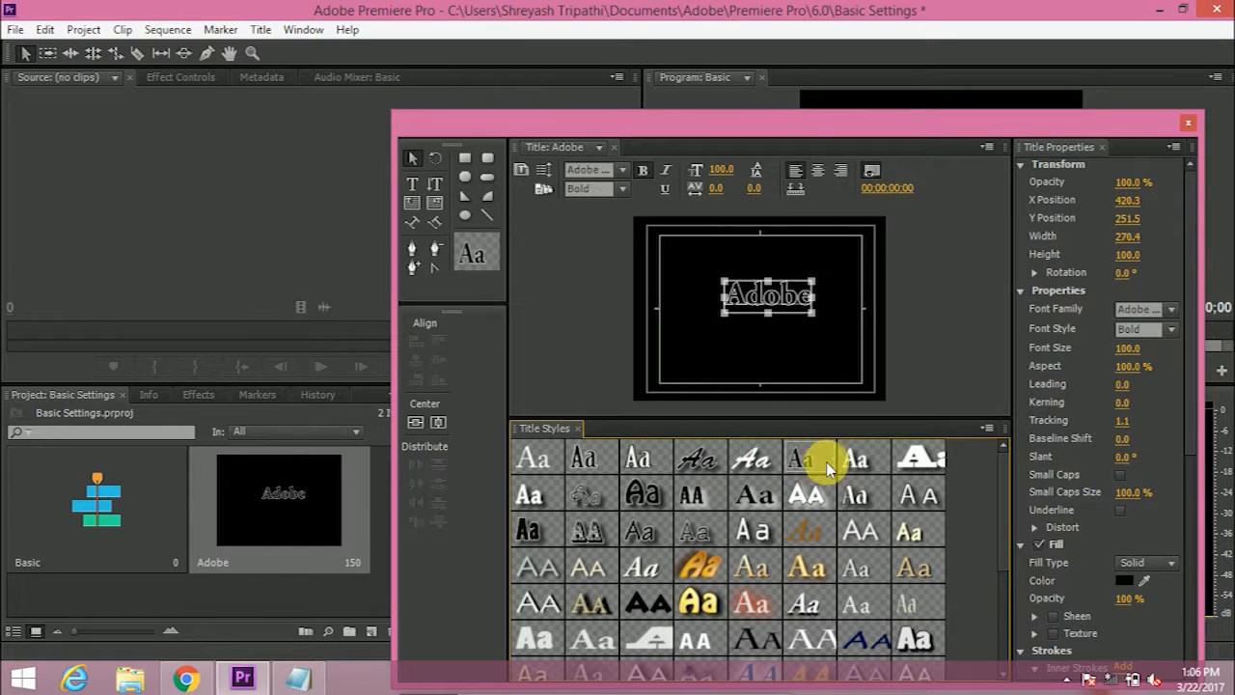
pyautogui.click(860, 468)
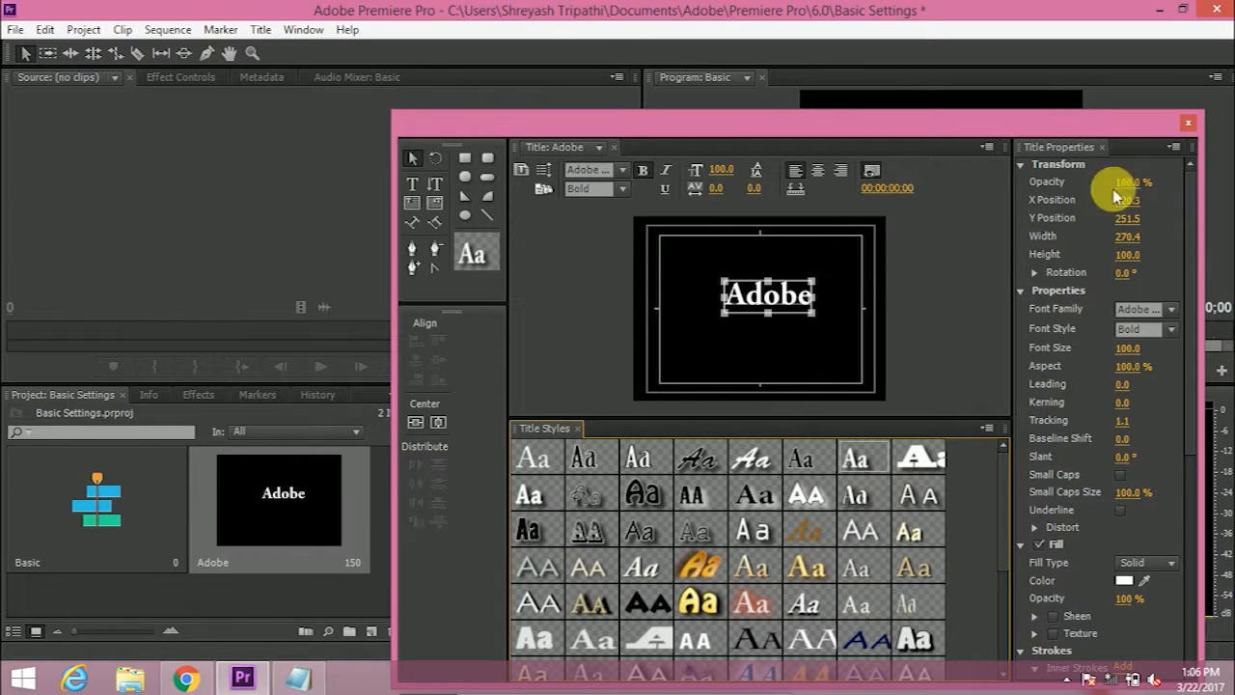
# Step: Set the Adobe text's X Position to 418.3 and widen the title editor window slightly
pyautogui.moveTo(1144, 206)
pyautogui.mouseDown()
pyautogui.moveTo(1100, 206)
pyautogui.moveTo(1142, 206)
pyautogui.mouseUp()
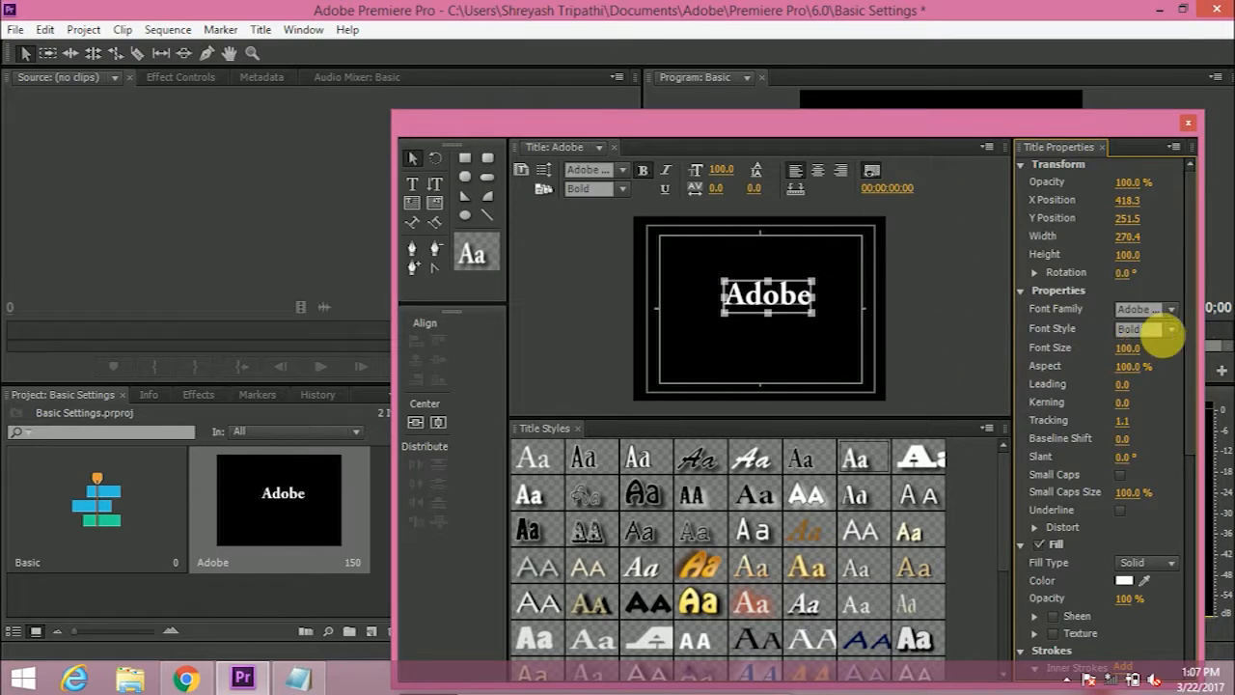
pyautogui.click(1170, 330)
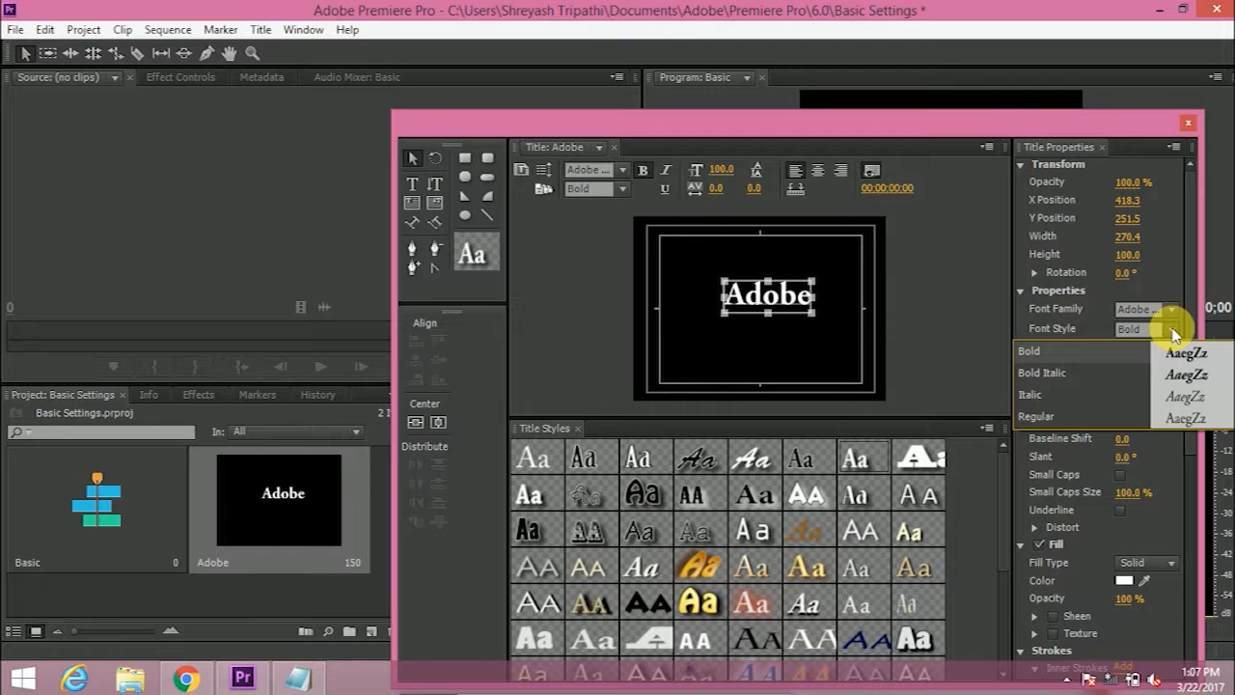
pyautogui.click(1171, 272)
pyautogui.moveTo(1200, 318); pyautogui.dragTo(1218, 318)
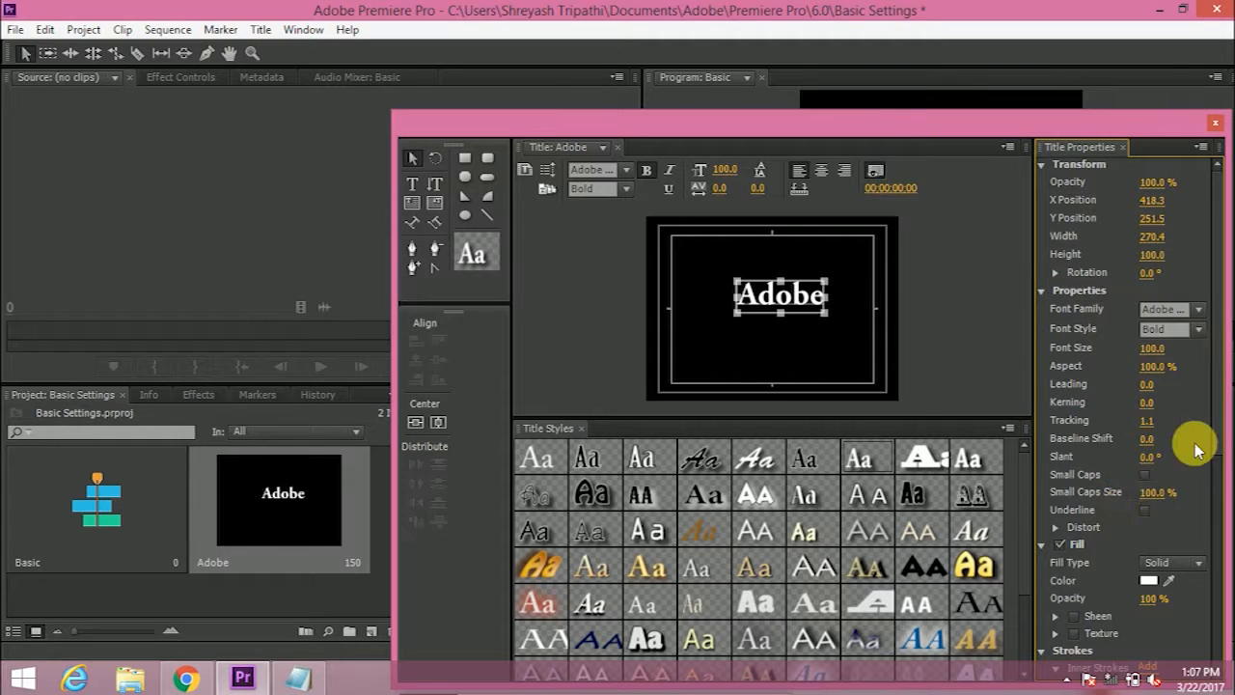
pyautogui.moveTo(1208, 425)
pyautogui.mouseDown()
pyautogui.moveTo(1218, 556)
pyautogui.moveTo(1219, 332)
pyautogui.mouseUp()
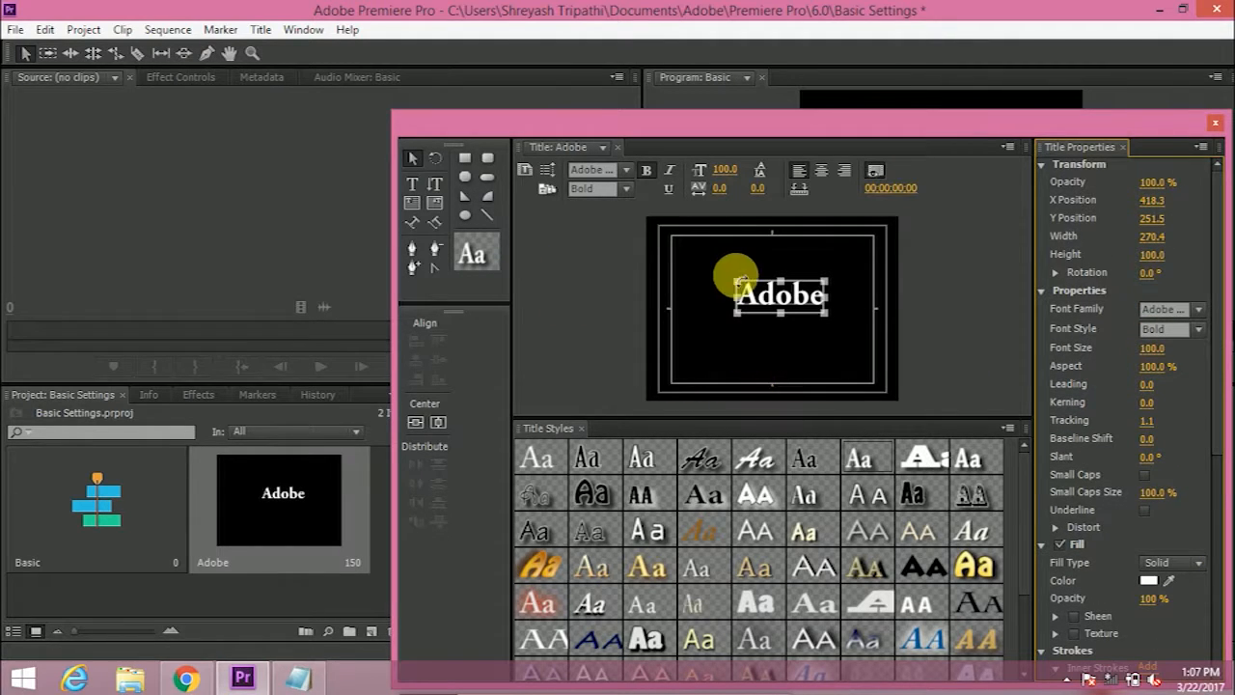
# Step: Move the Adobe text to about X 367, Y 285 and set its rotation to 335°
pyautogui.moveTo(782, 294); pyautogui.dragTo(788, 325)
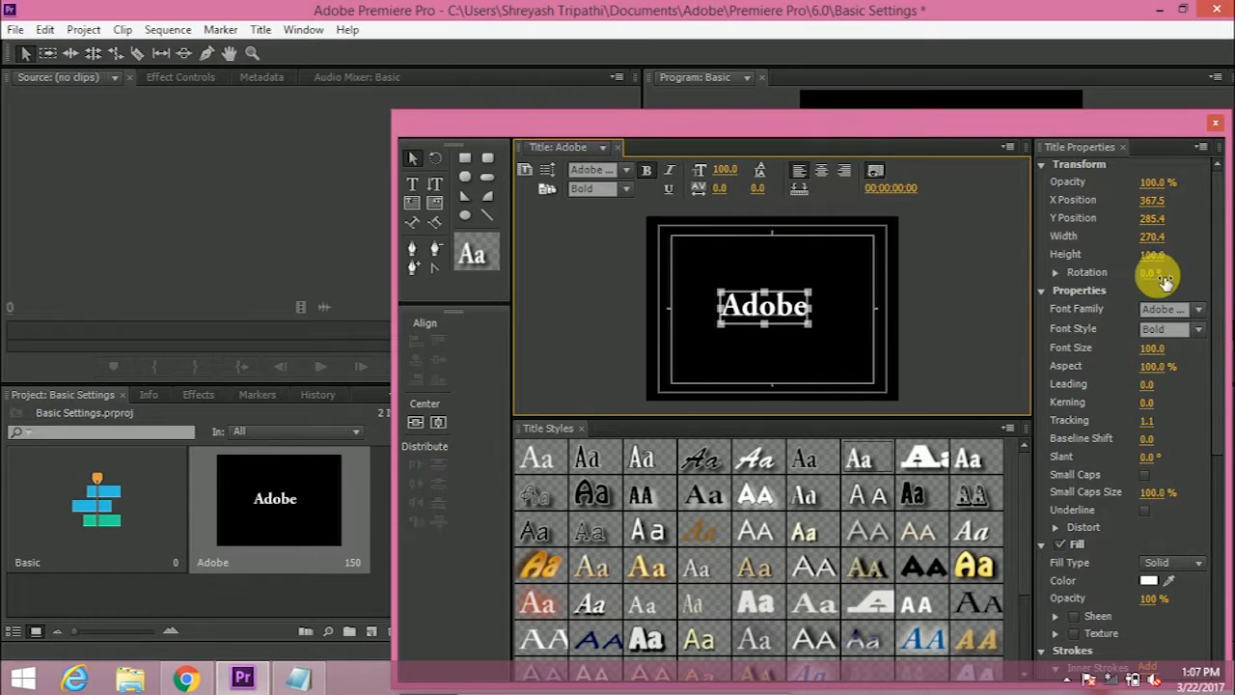
pyautogui.moveTo(1158, 280); pyautogui.dragTo(1137, 280)
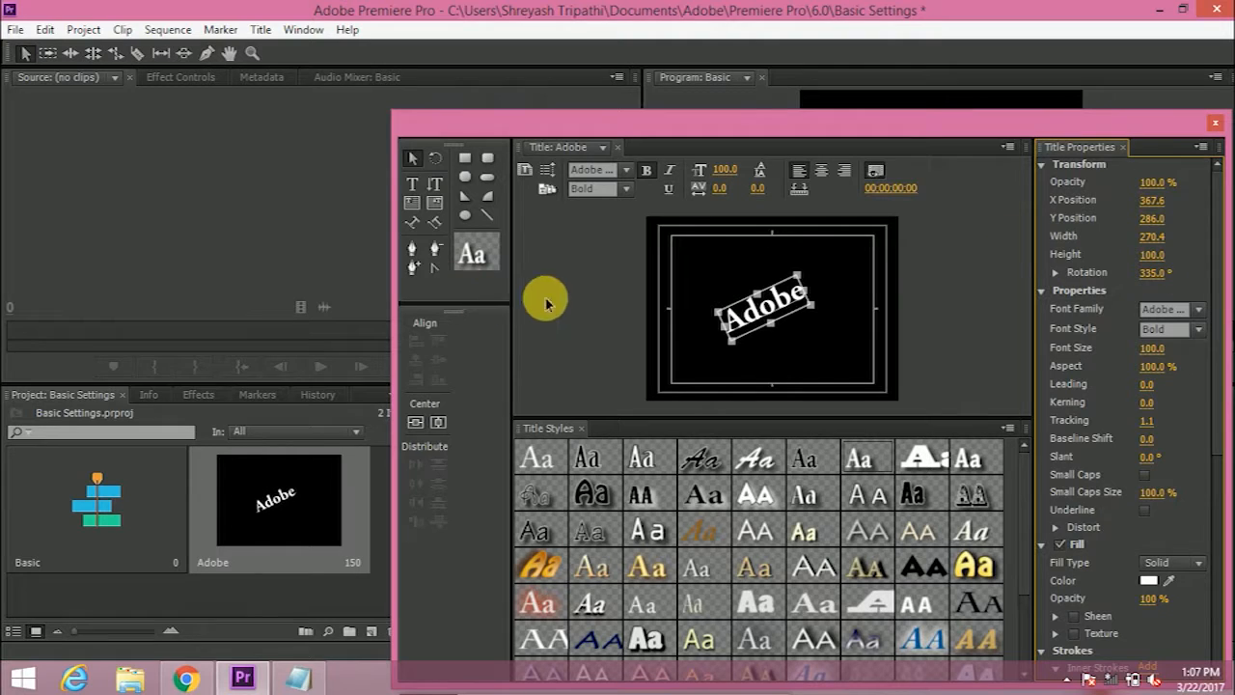
# Step: Draw a white rounded corner rectangle about 303 wide and 142 high in the upper-left corner of the title's safe area
pyautogui.click(469, 167)
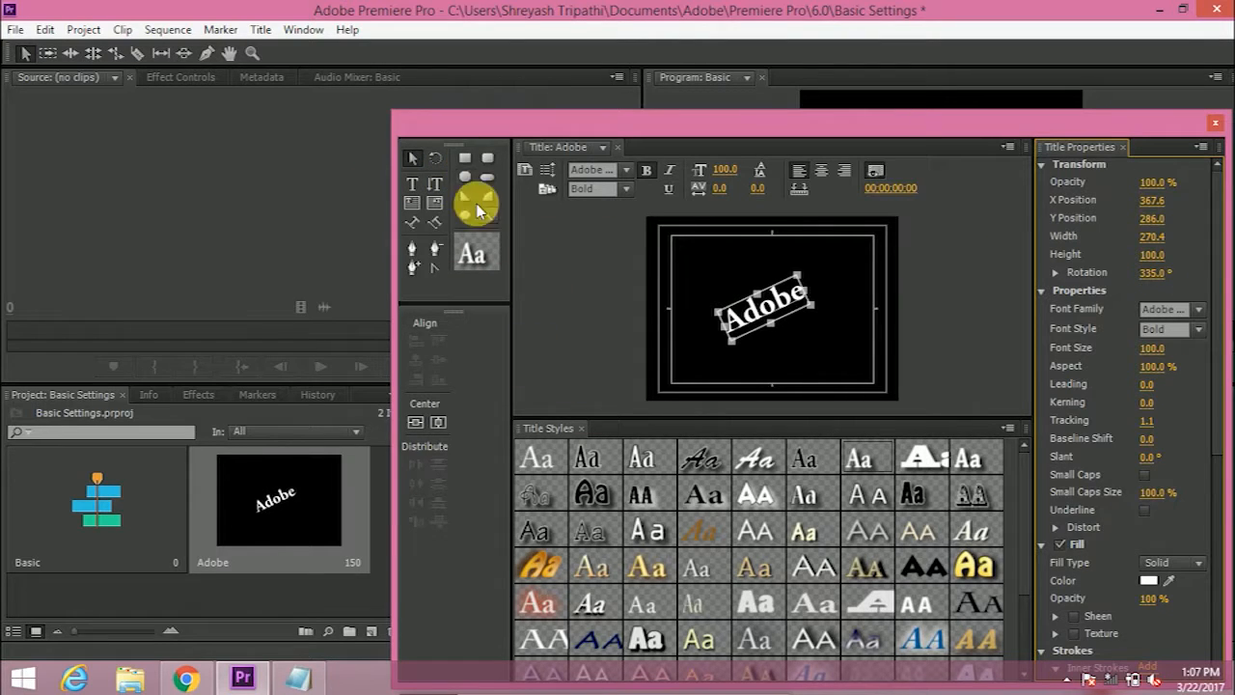
pyautogui.click(489, 160)
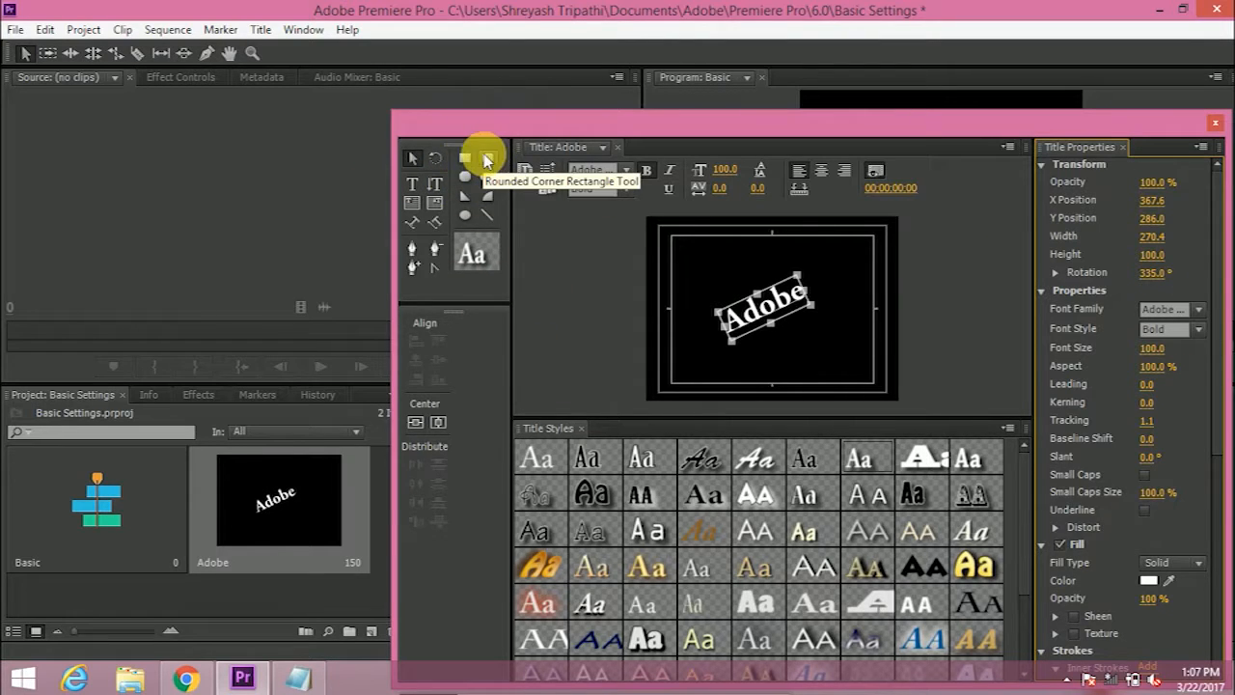
pyautogui.click(486, 160)
pyautogui.moveTo(674, 239); pyautogui.dragTo(772, 285)
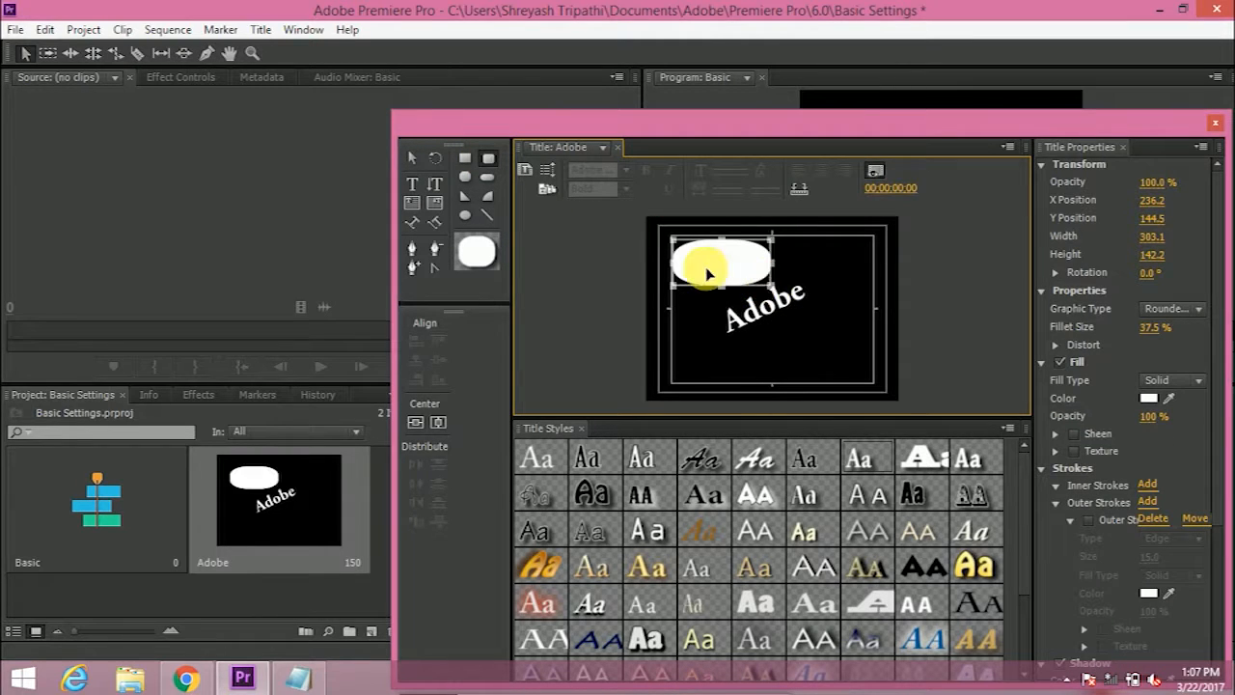
pyautogui.moveTo(723, 271); pyautogui.dragTo(725, 271)
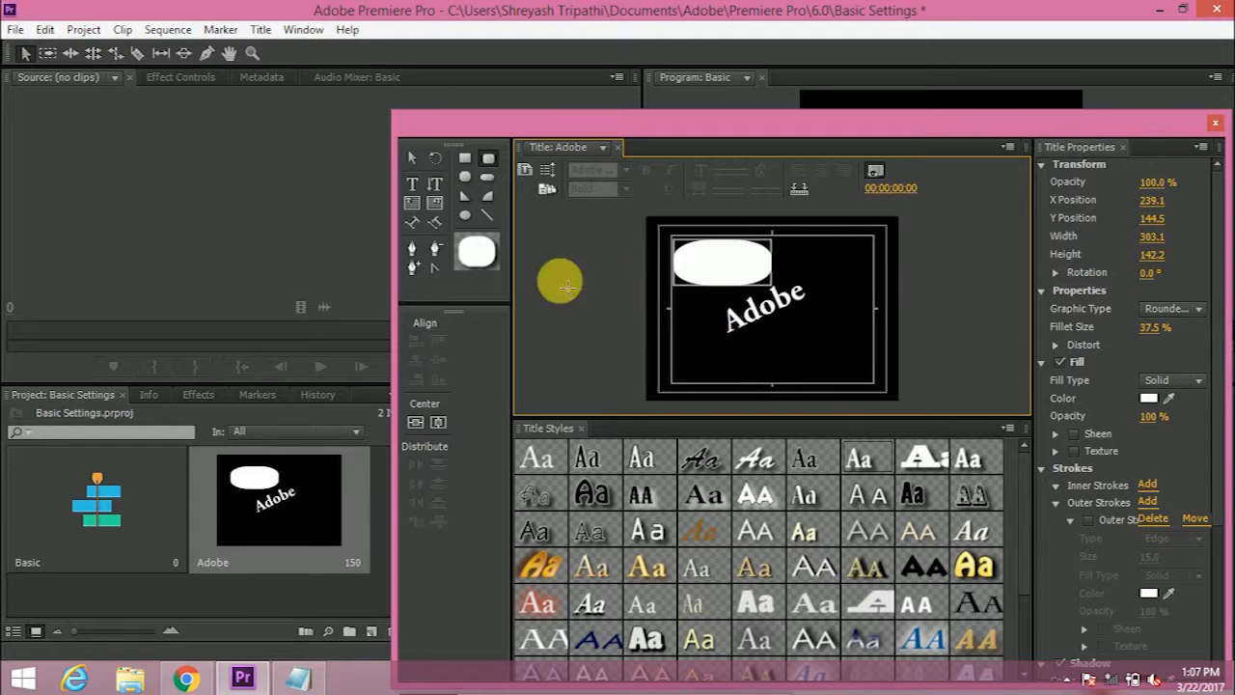
# Step: Centre the rounded rectangle vertically and horizontally, and move it back above the text to about X 240, Y 122
pyautogui.click(416, 423)
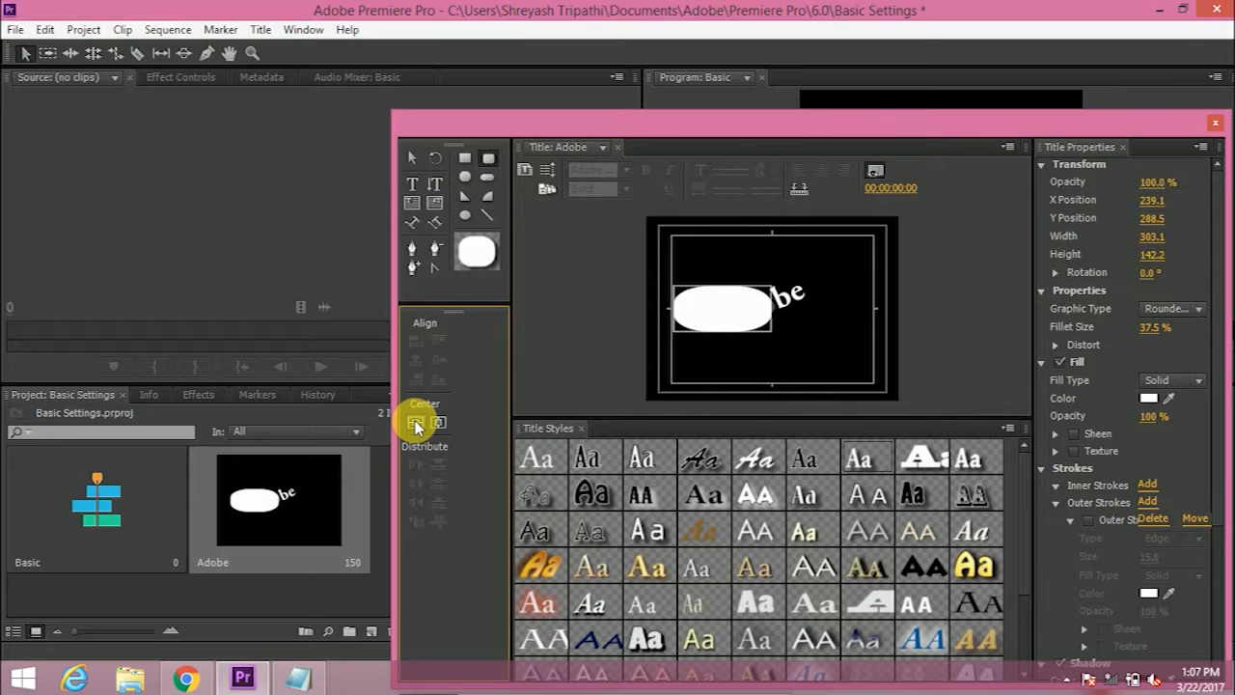
pyautogui.click(438, 424)
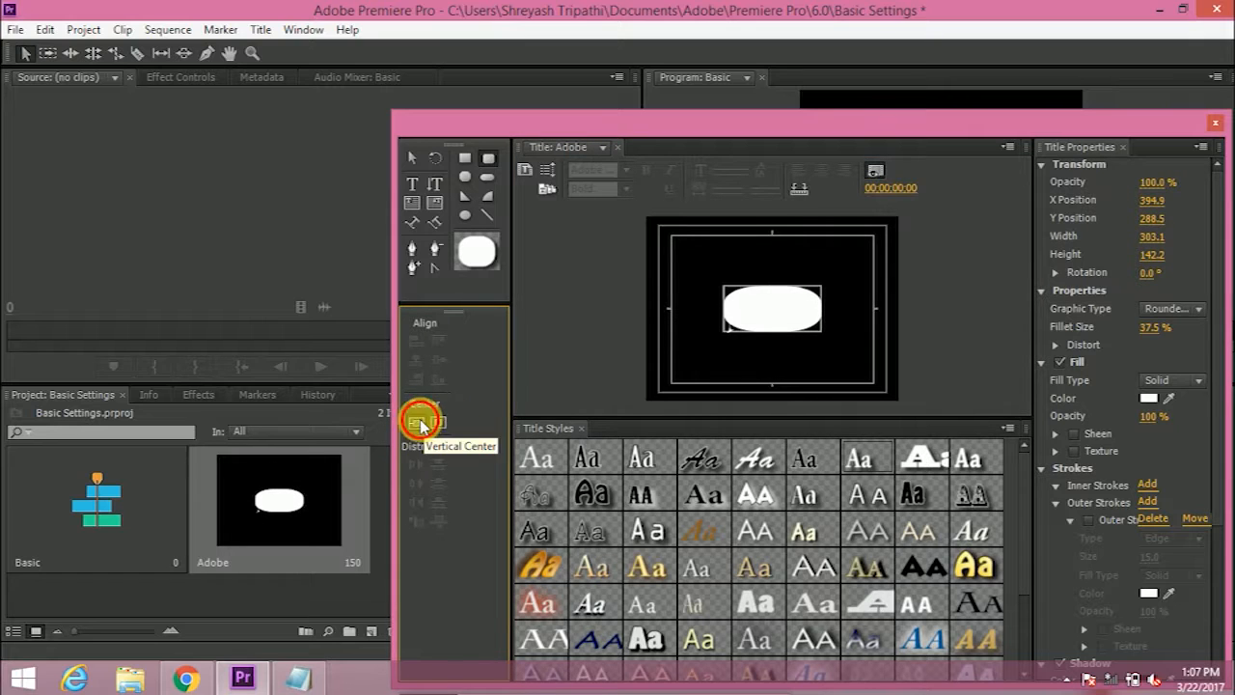
pyautogui.moveTo(763, 317); pyautogui.dragTo(739, 271)
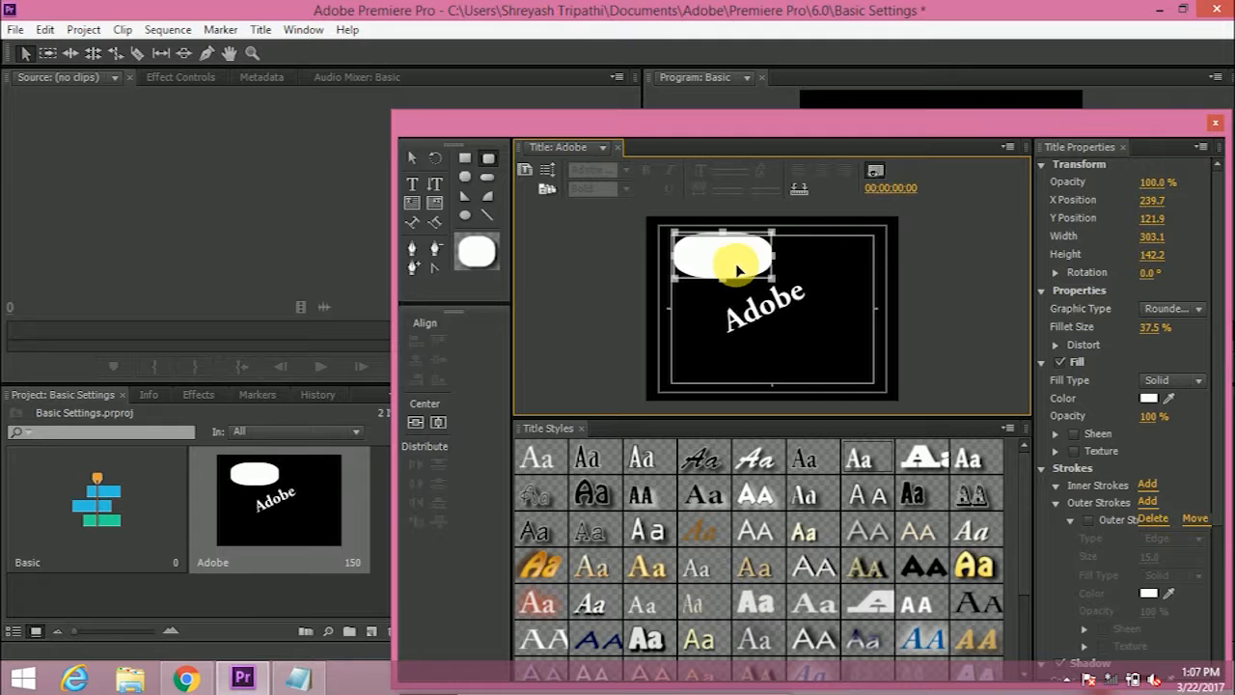
# Step: Draw an open curve about 115 wide and 211 high beside the end of the Adobe text with the Pen tool
pyautogui.click(413, 248)
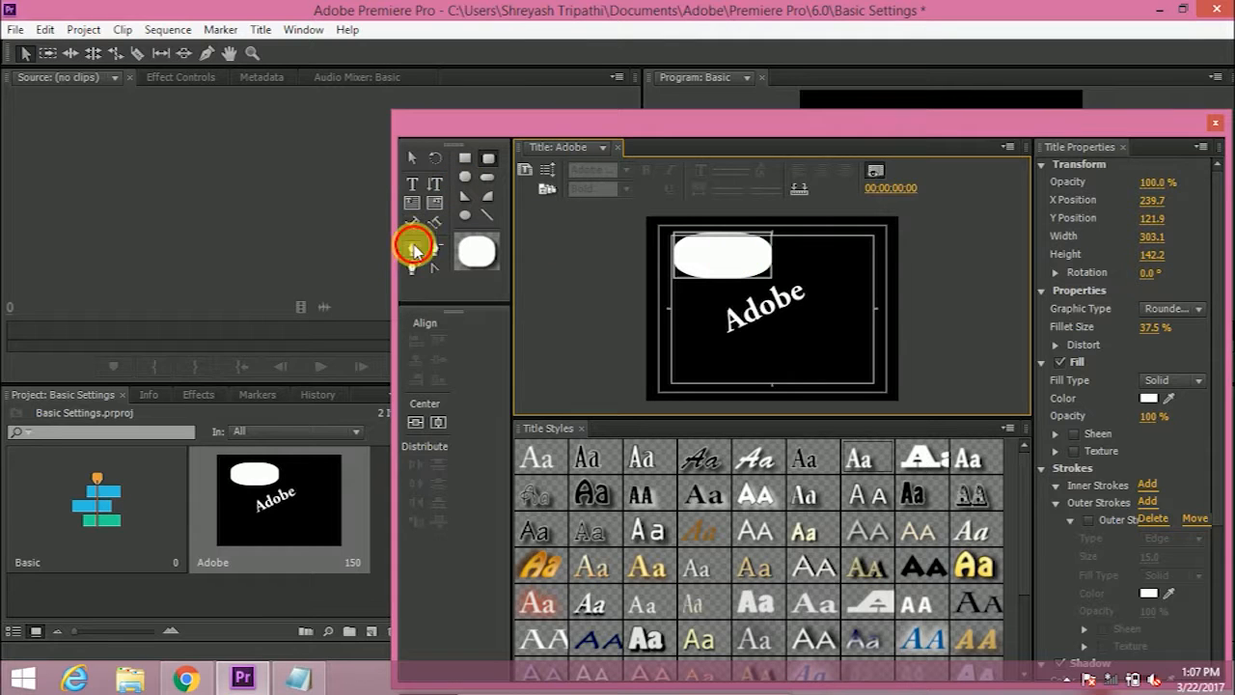
pyautogui.click(817, 259)
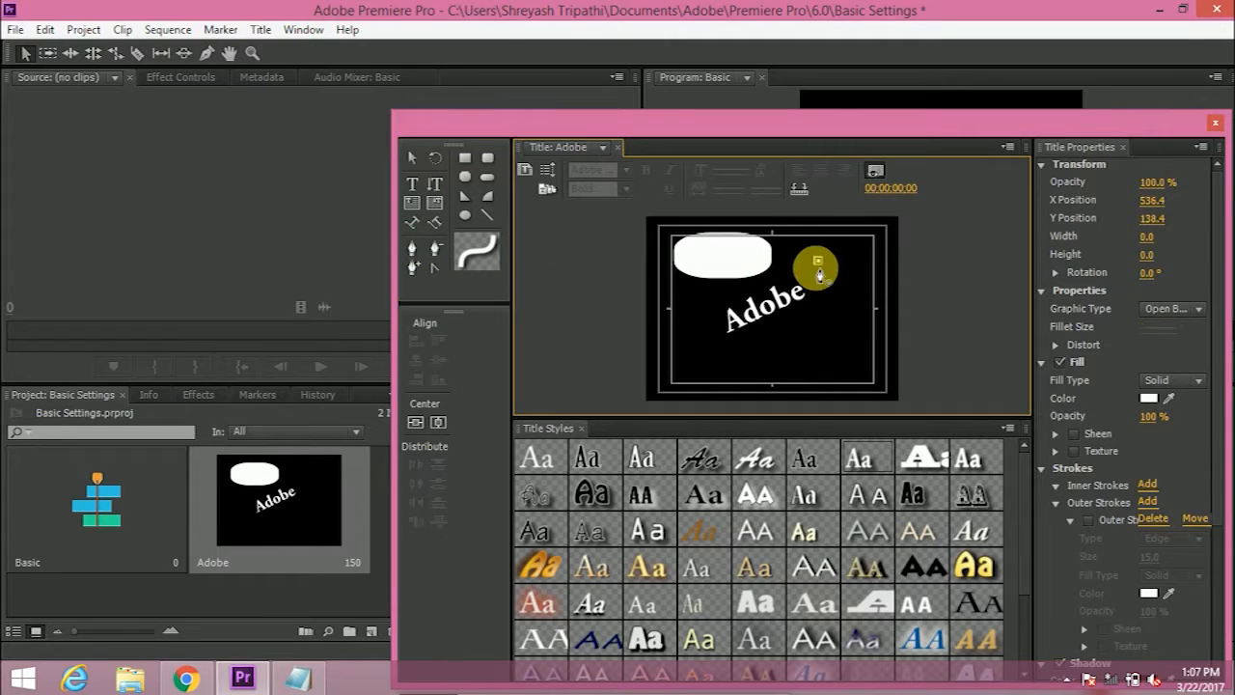
pyautogui.moveTo(841, 312); pyautogui.dragTo(841, 280)
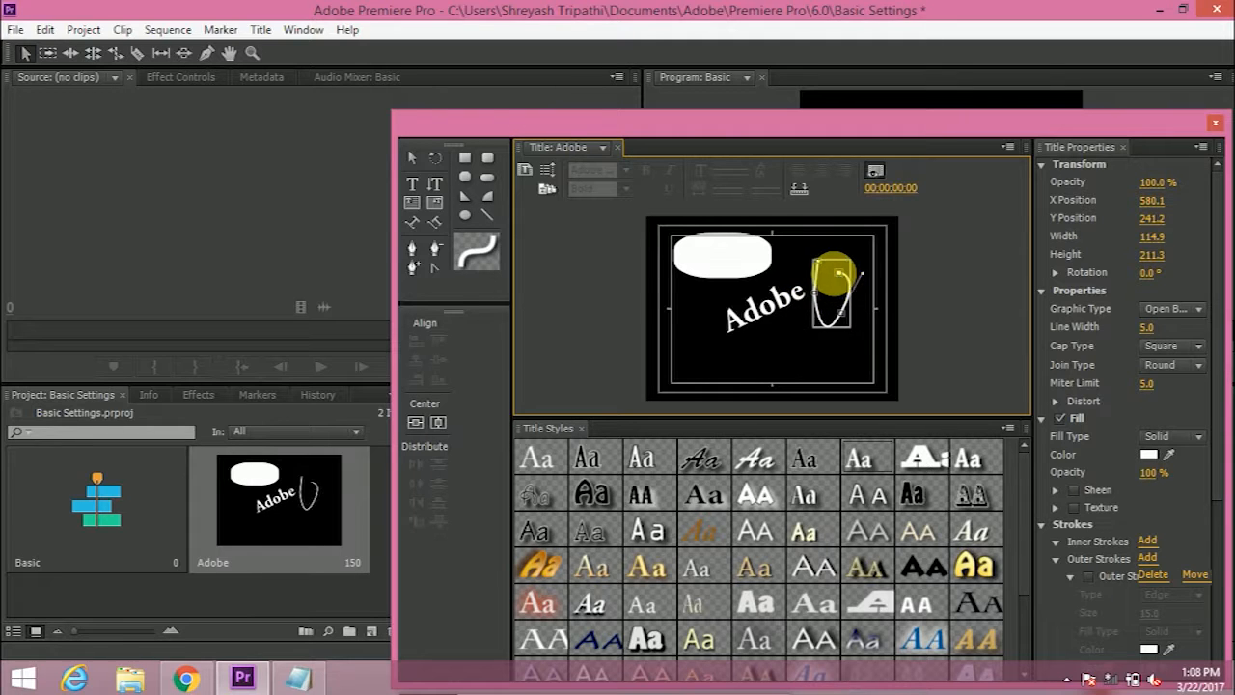
# Step: Insert the Desktop image adobe 4 into the title as a logo, with the title's preview area enlarged
pyautogui.moveTo(901, 127); pyautogui.dragTo(797, 70)
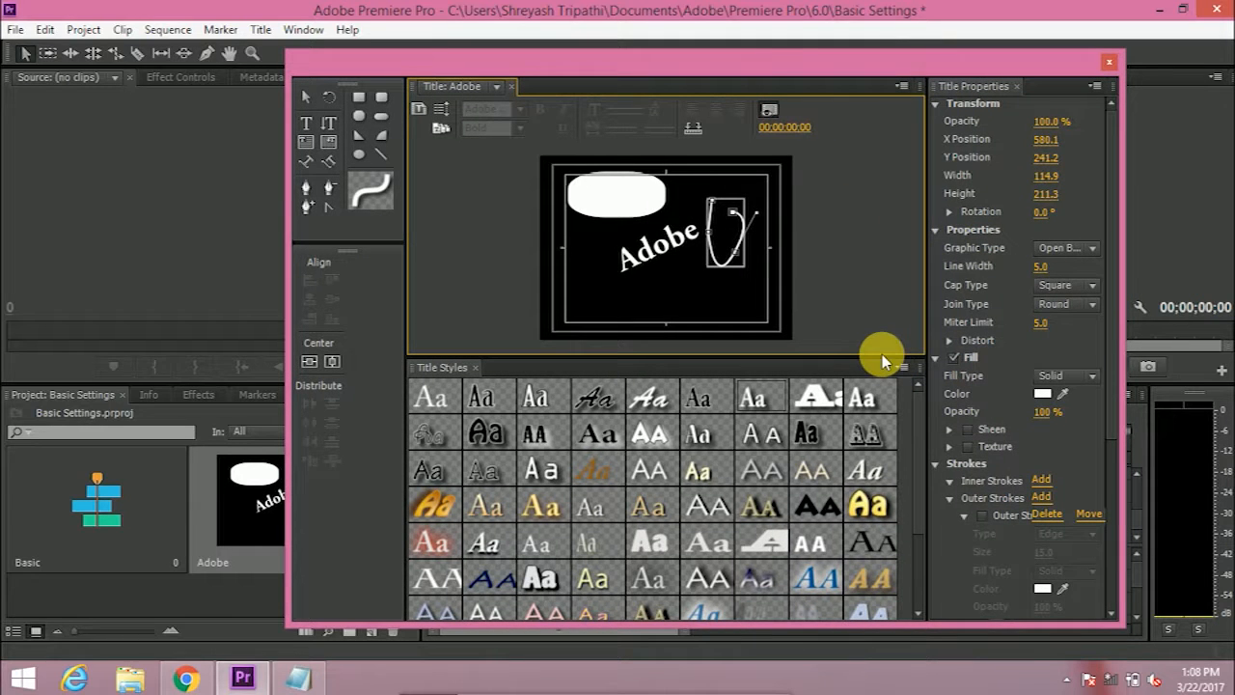
pyautogui.moveTo(874, 359); pyautogui.dragTo(758, 411)
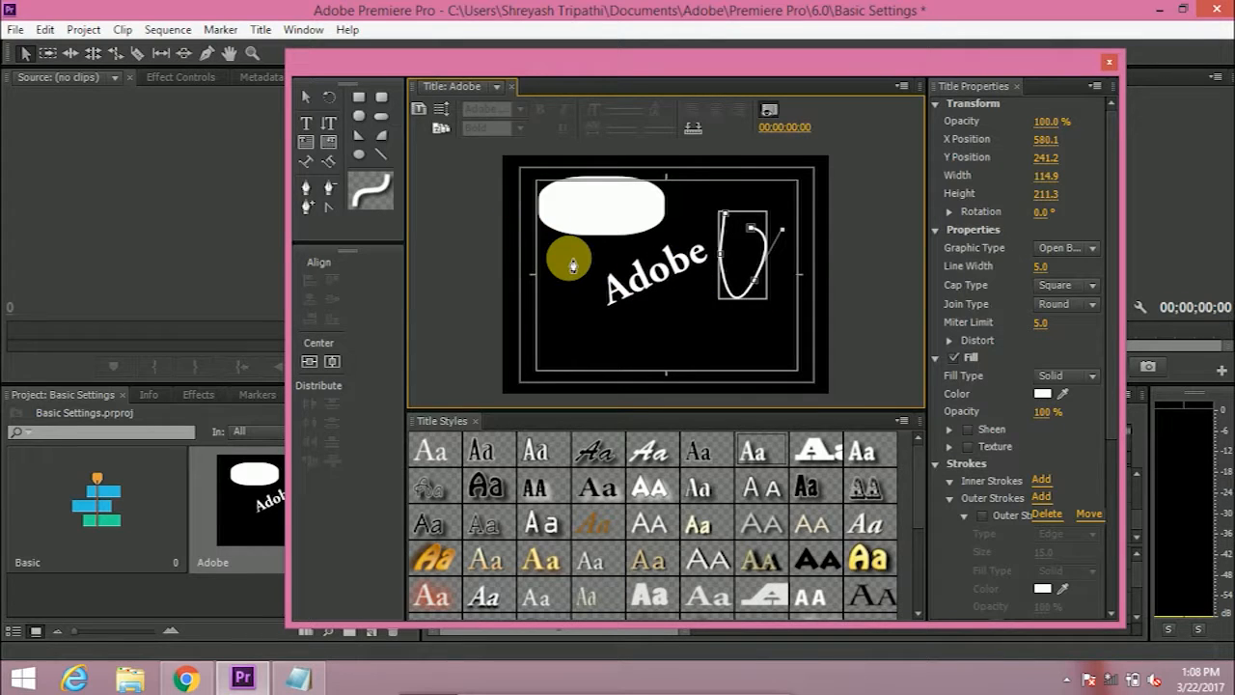
pyautogui.click(313, 120)
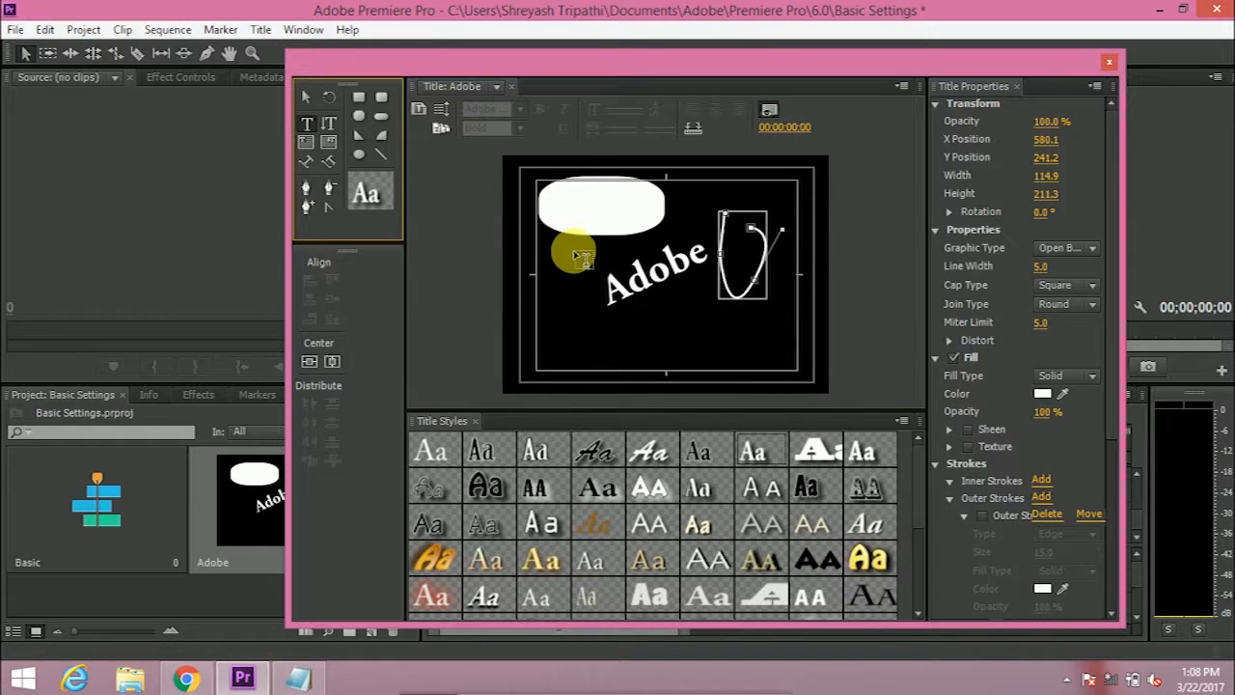
pyautogui.rightClick(552, 208)
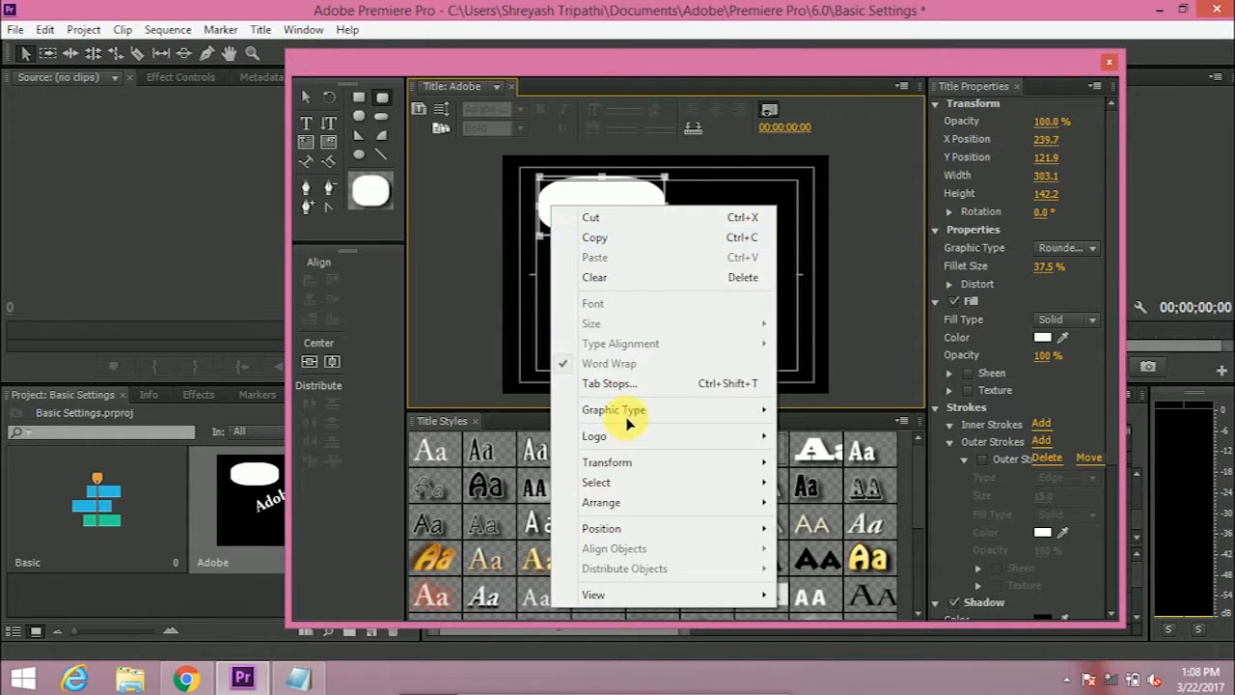
pyautogui.moveTo(627, 435)
pyautogui.click(861, 436)
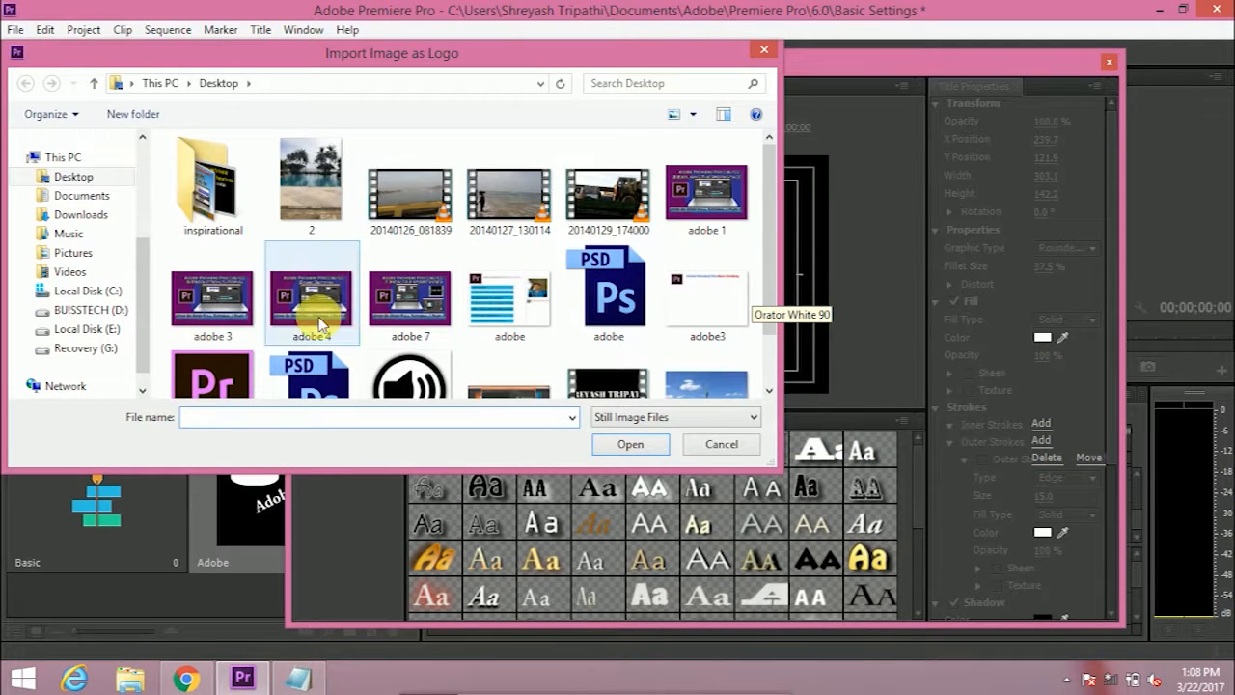
pyautogui.click(330, 300)
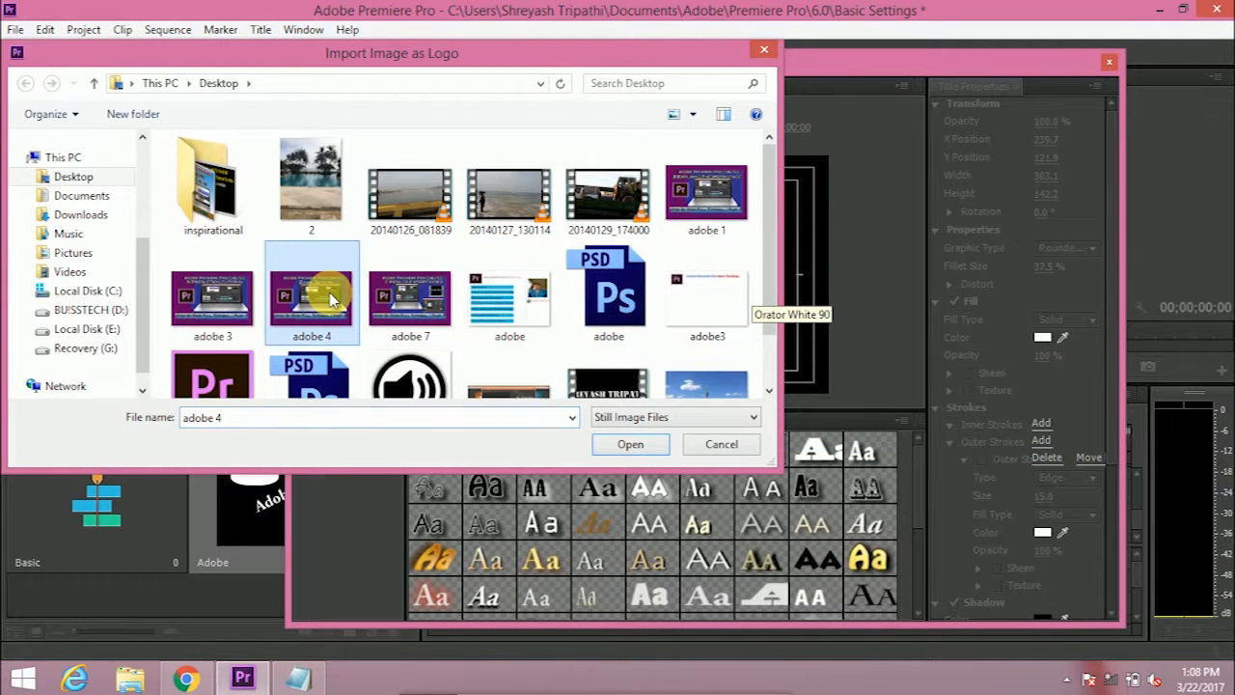
pyautogui.doubleClick(331, 300)
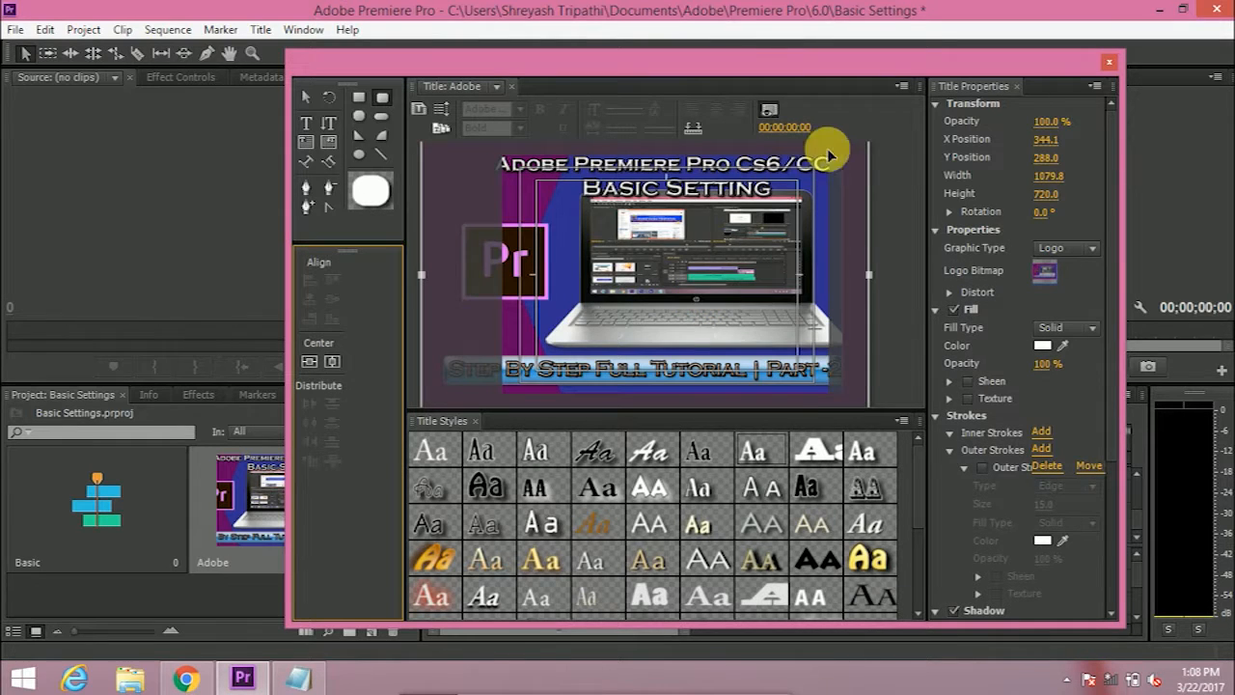
# Step: Scale the logo image to about 310 wide and 317 high, and place it below the rounded rectangle at about X 154, Y 306
pyautogui.moveTo(873, 278); pyautogui.dragTo(694, 212)
pyautogui.moveTo(511, 298); pyautogui.dragTo(681, 297)
pyautogui.moveTo(819, 302); pyautogui.dragTo(809, 300)
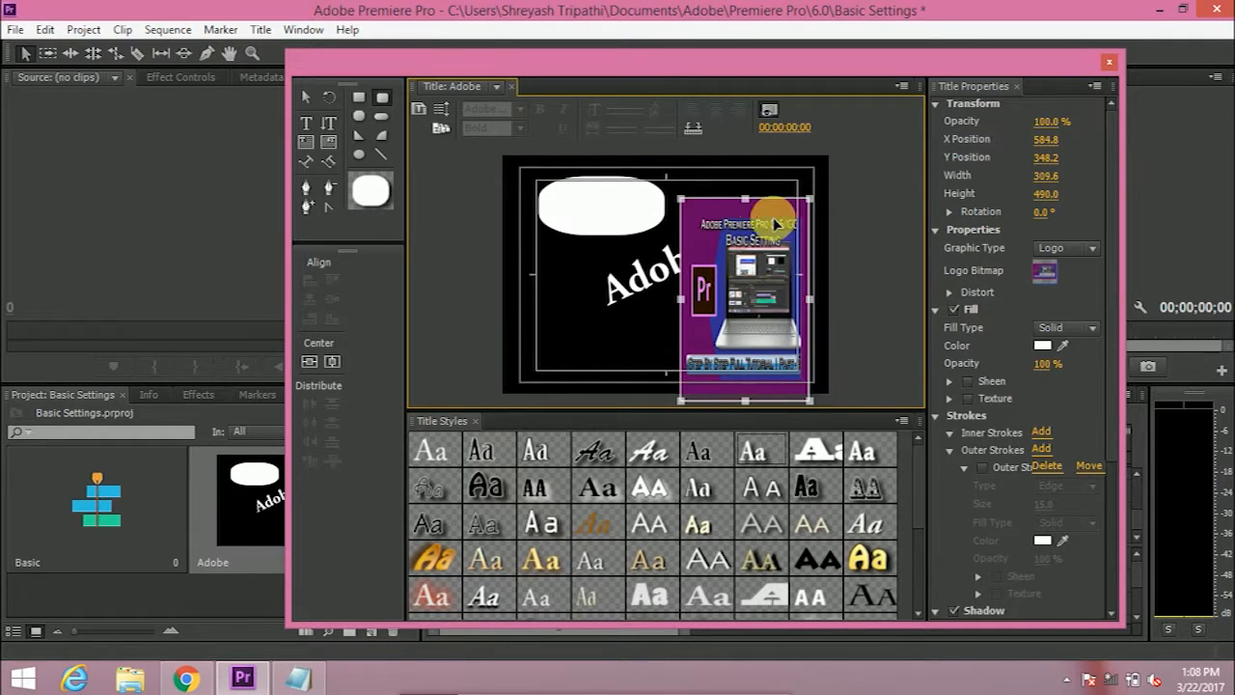
pyautogui.moveTo(747, 201); pyautogui.dragTo(749, 272)
pyautogui.moveTo(771, 347); pyautogui.dragTo(660, 309)
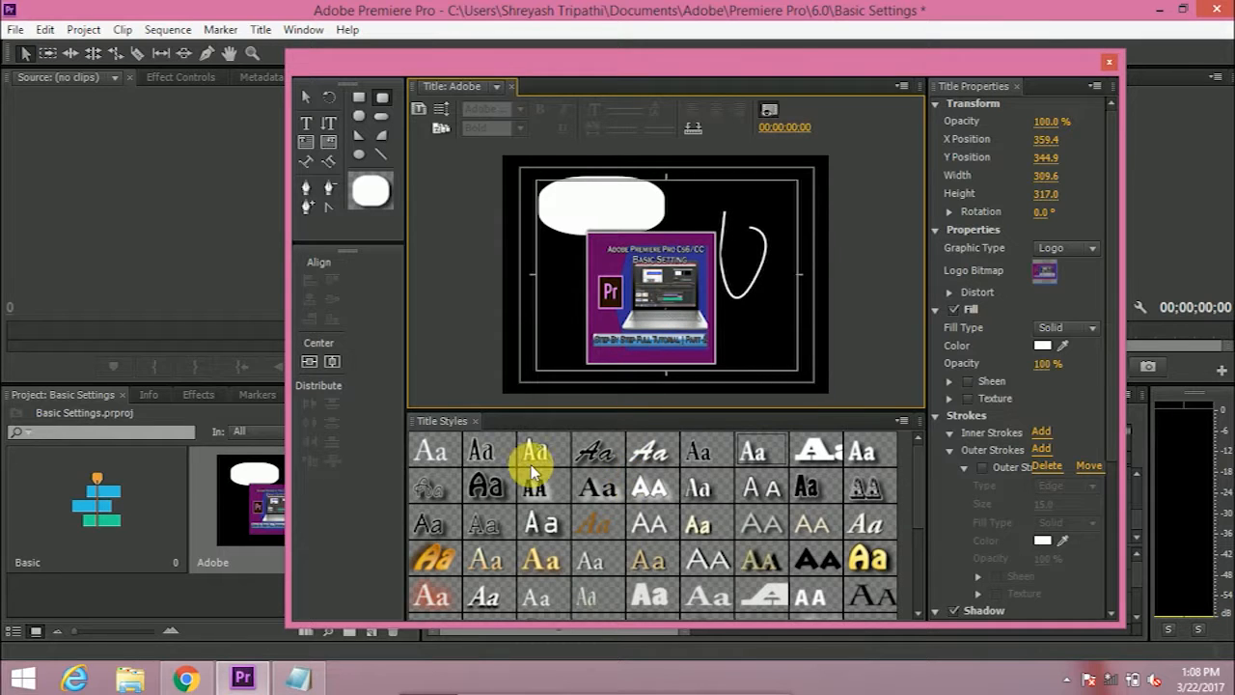
pyautogui.moveTo(634, 259); pyautogui.dragTo(600, 241)
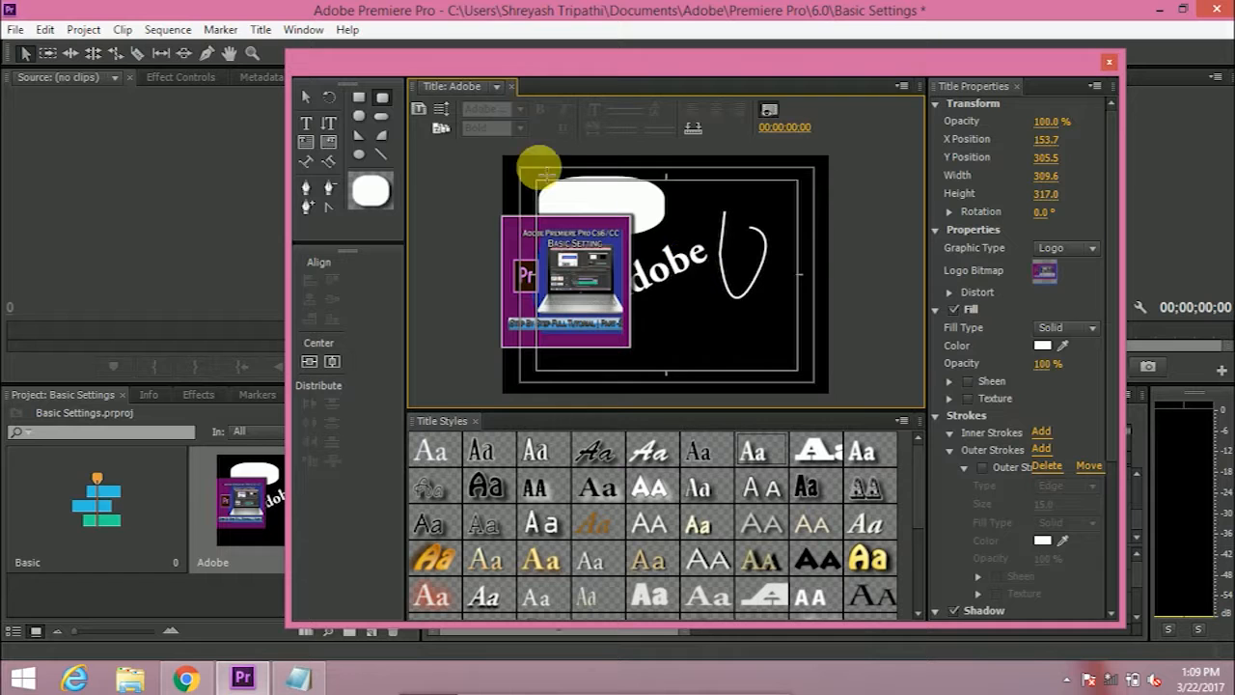
# Step: Move the Adobe text to about X 462, Y 261 and apply the cream Tekton title style with the linear gradient fill
pyautogui.click(307, 124)
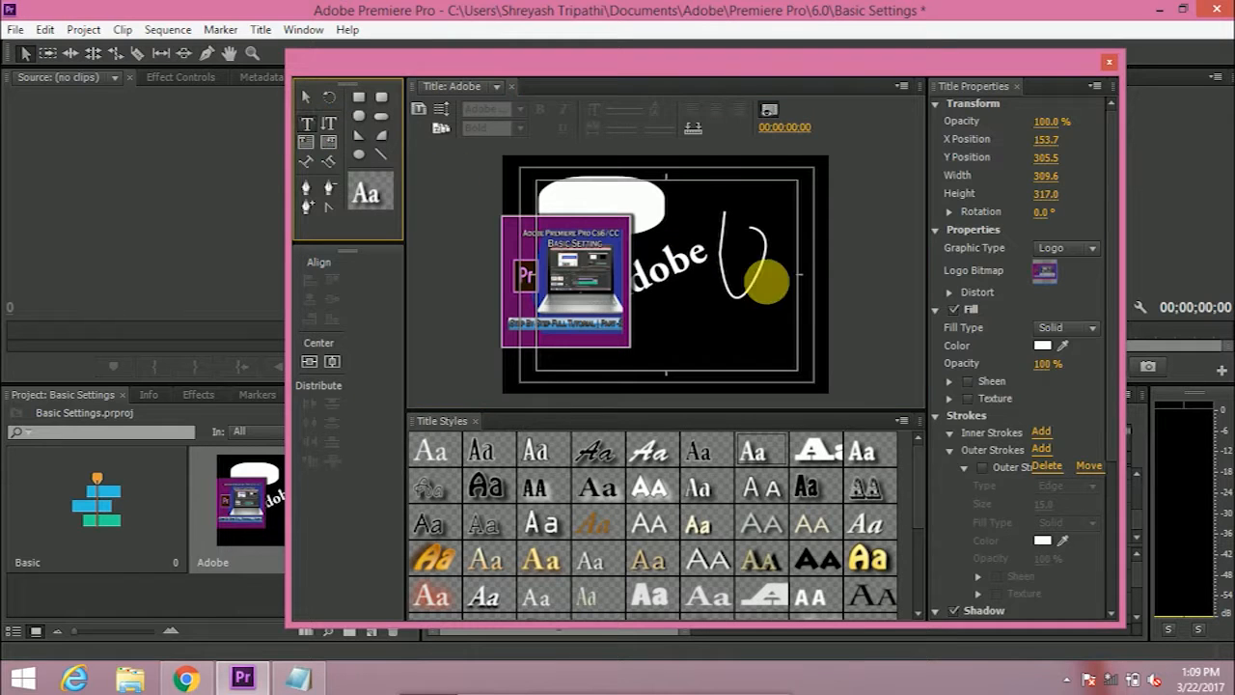
pyautogui.click(696, 259)
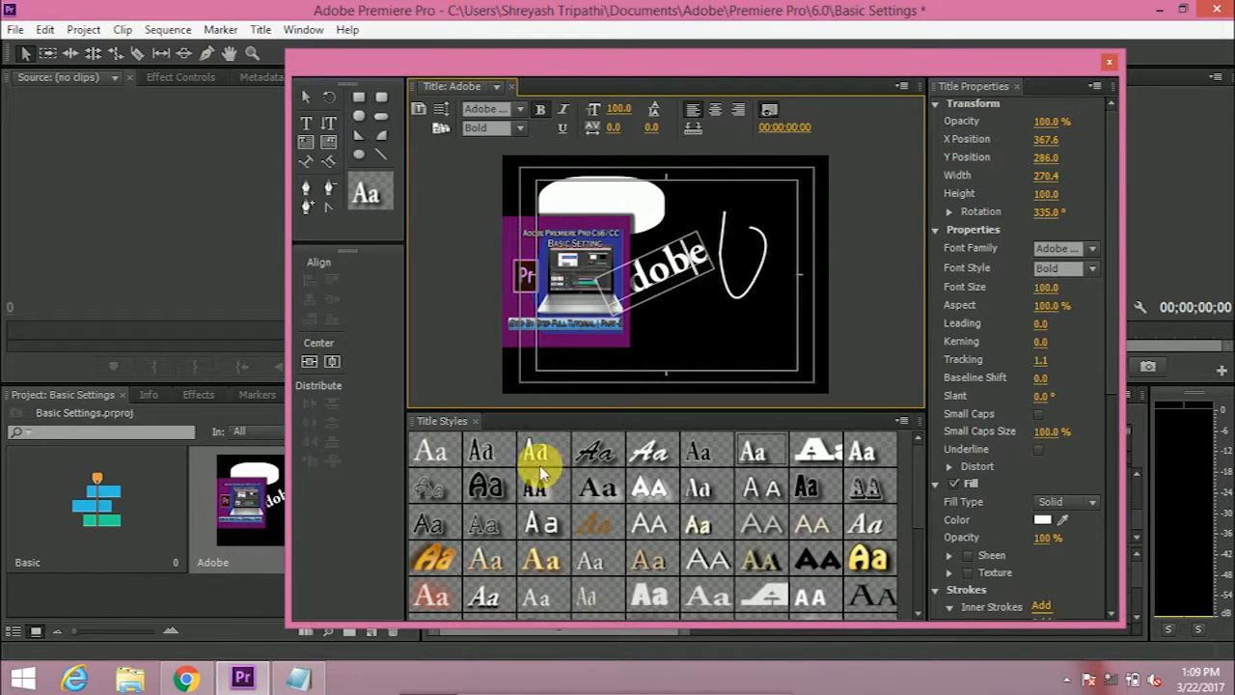
pyautogui.click(725, 482)
pyautogui.moveTo(666, 277); pyautogui.dragTo(707, 258)
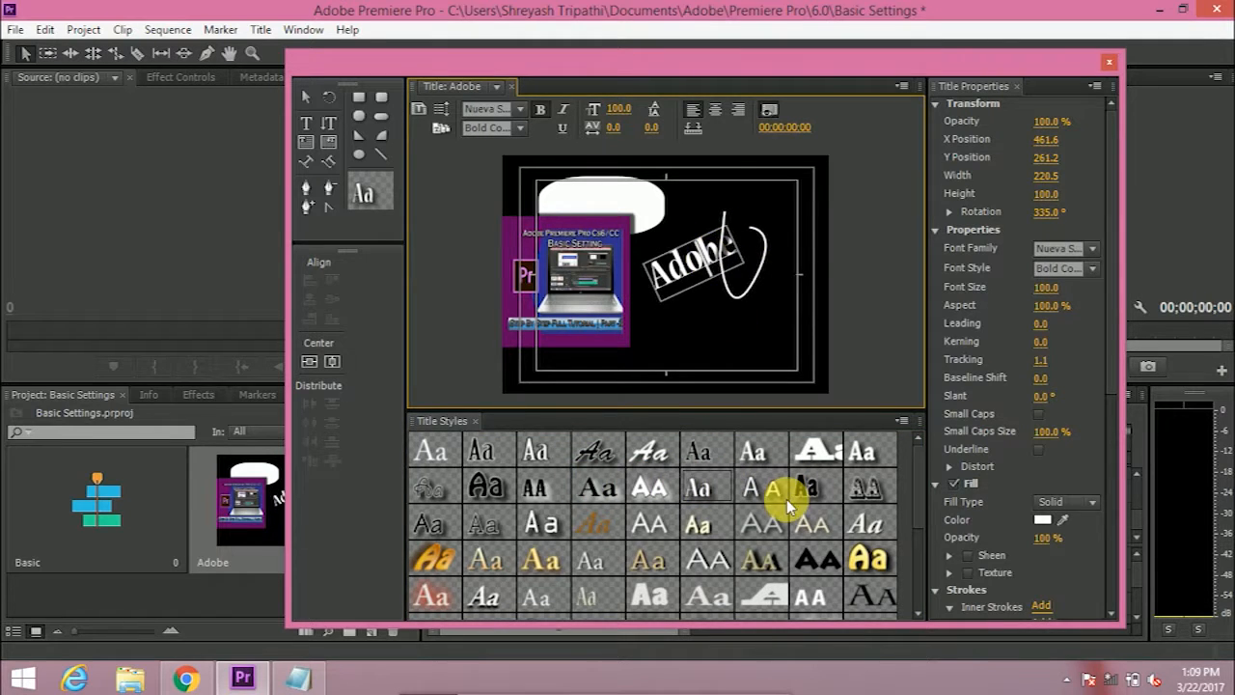
pyautogui.click(764, 523)
pyautogui.click(696, 519)
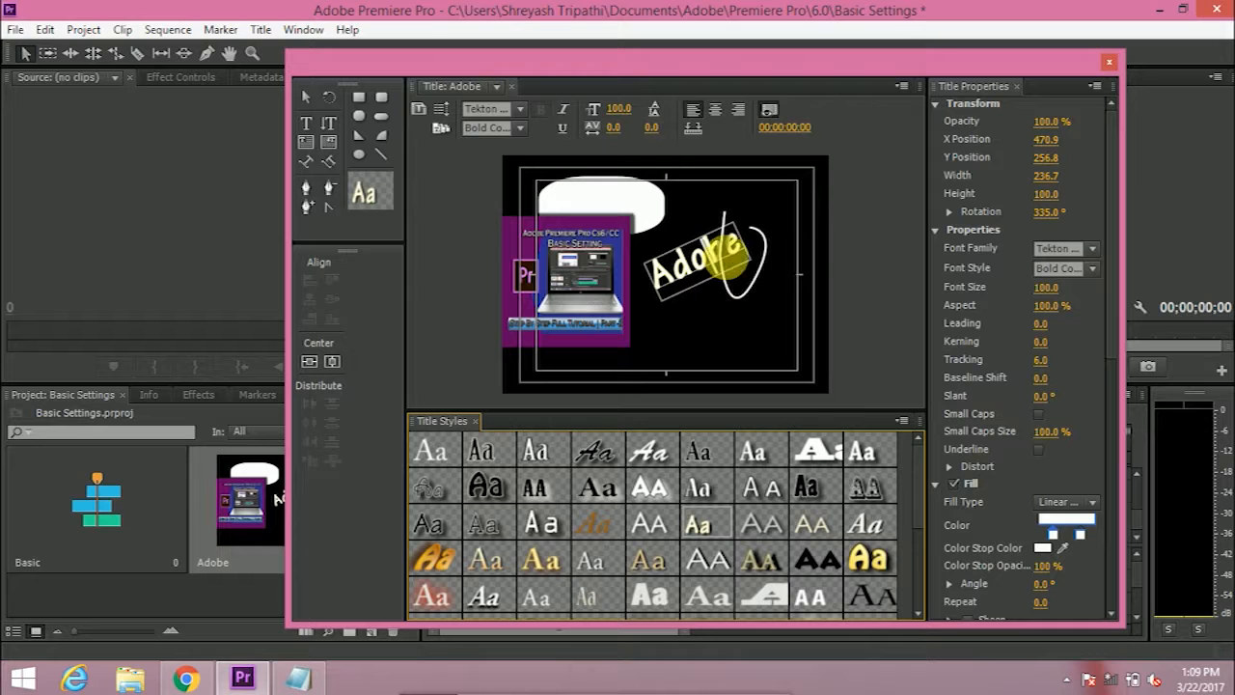
# Step: Clear the logo image, the Adobe text, the rounded rectangle and the curve from the title
pyautogui.rightClick(608, 258)
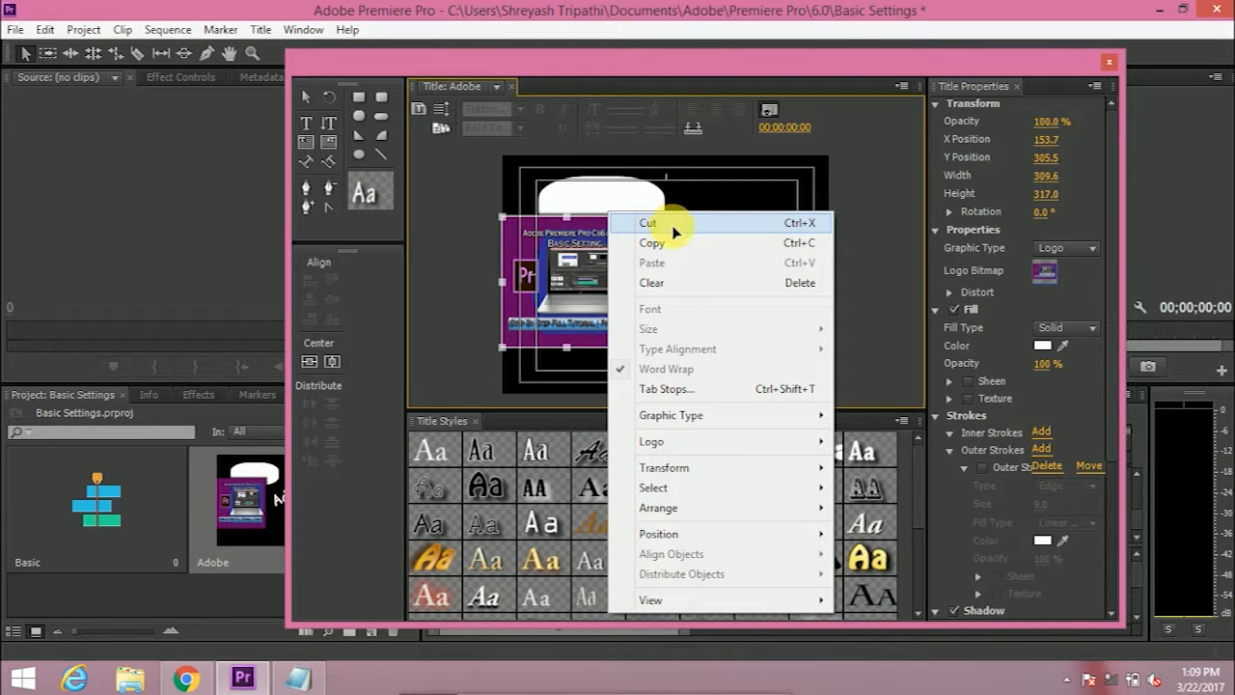
pyautogui.click(689, 280)
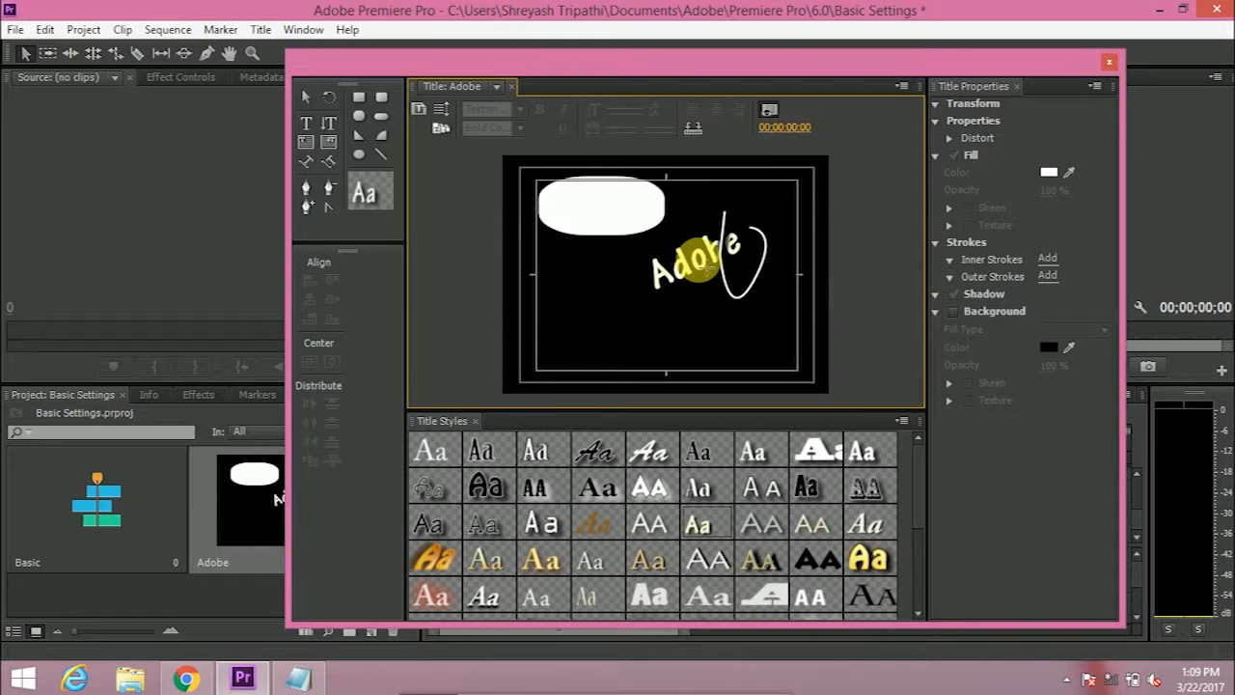
pyautogui.rightClick(701, 265)
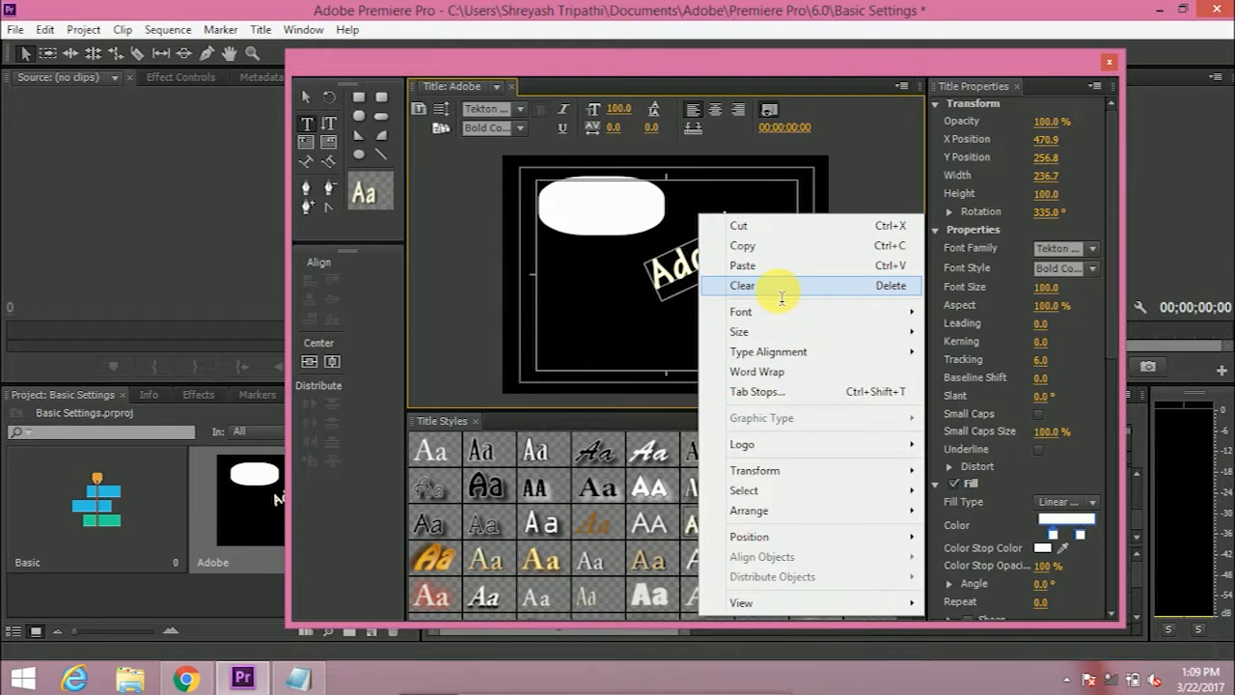
pyautogui.click(782, 290)
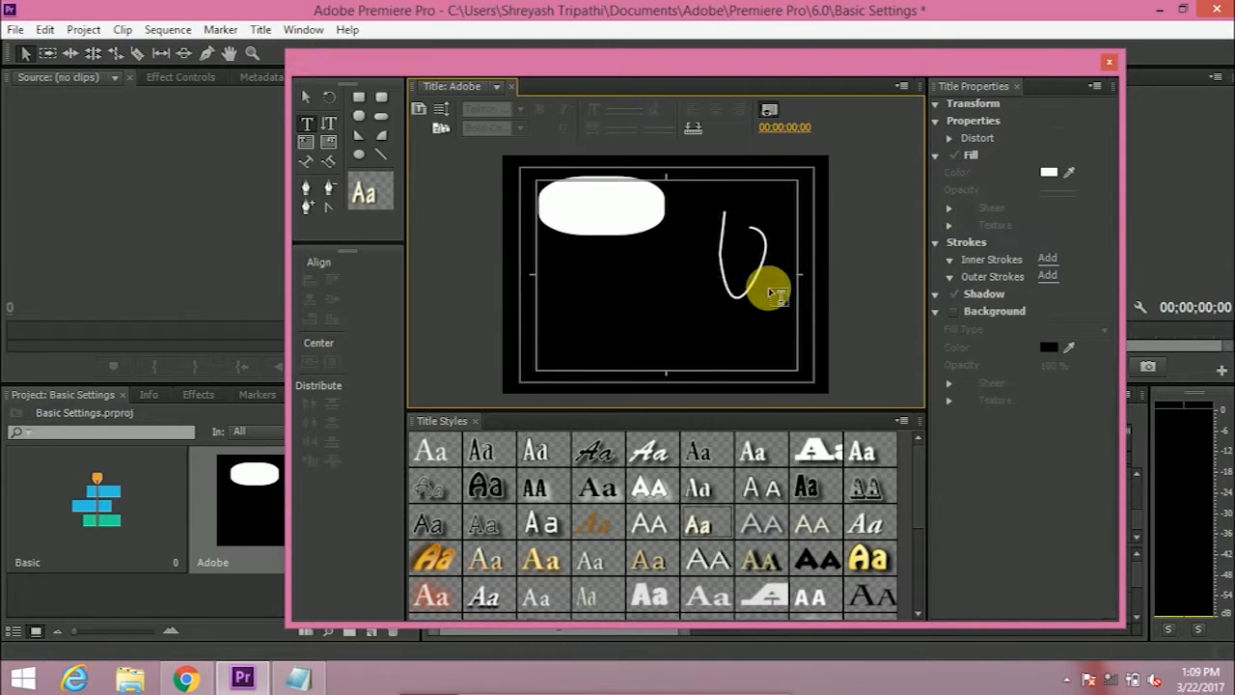
pyautogui.click(719, 262)
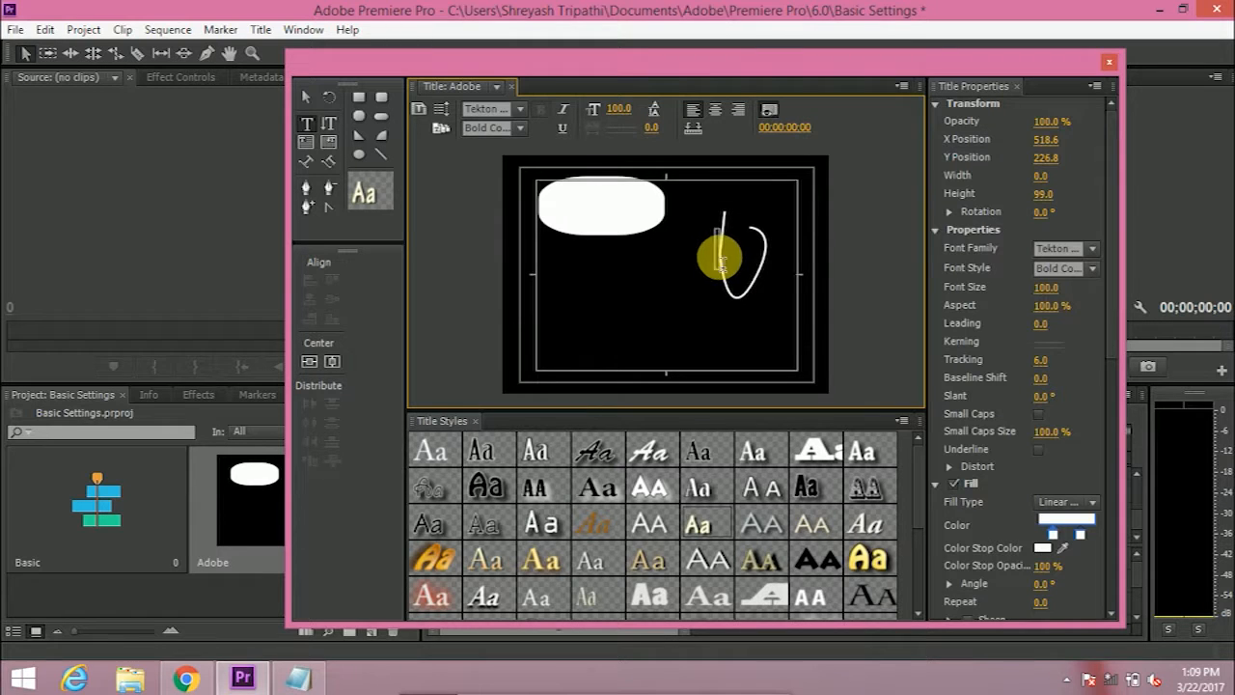
pyautogui.rightClick(627, 207)
pyautogui.click(670, 241)
pyautogui.rightClick(724, 267)
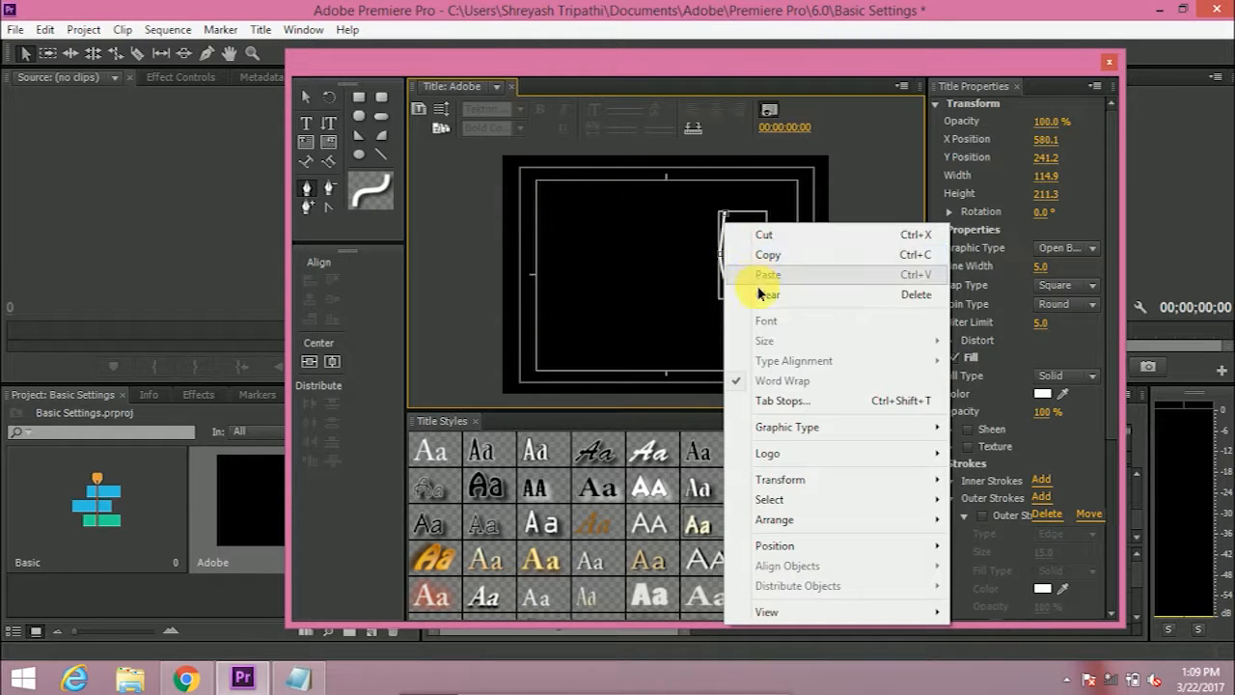
pyautogui.click(762, 294)
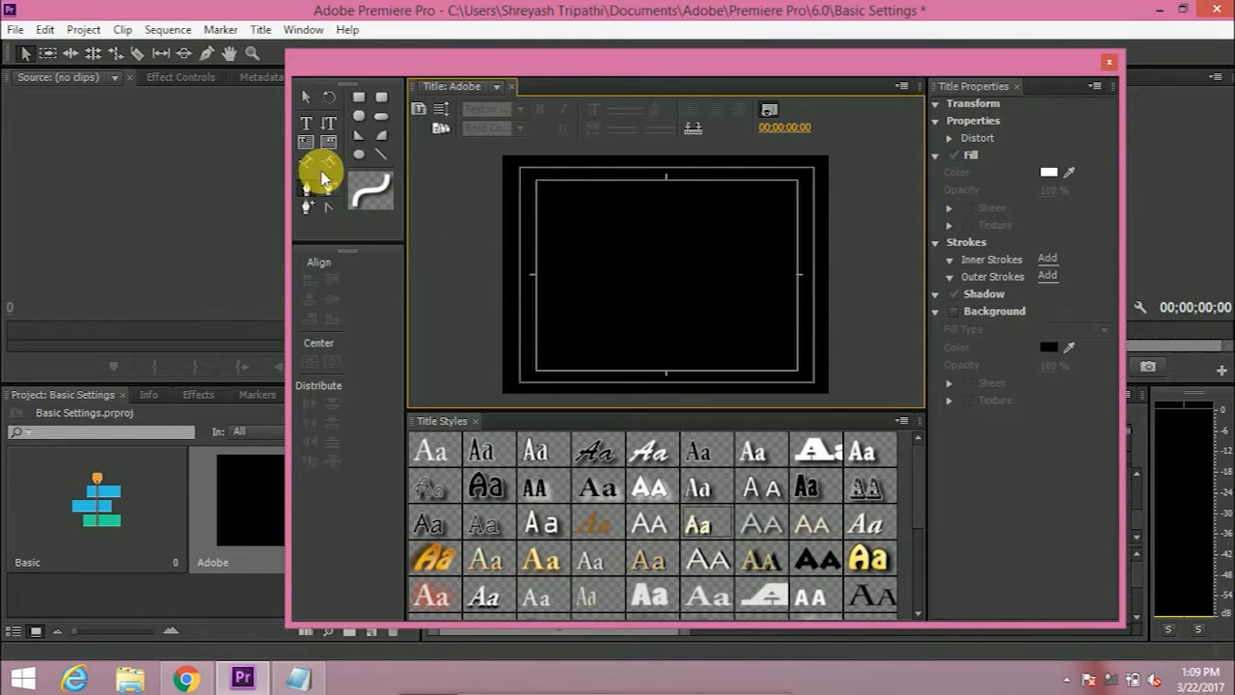
# Step: Write Adobe as horizontal text in the empty title, centre it vertically and horizontally, and close the title editor
pyautogui.click(306, 123)
pyautogui.click(548, 222)
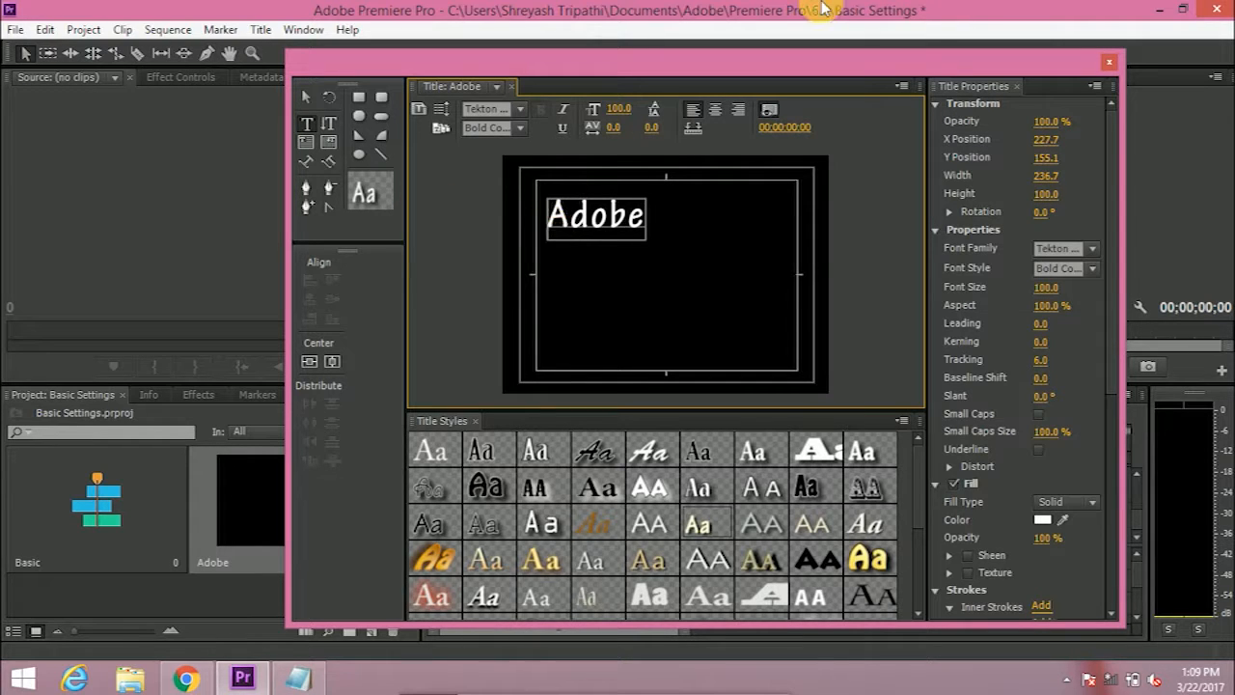
pyautogui.click(318, 363)
pyautogui.click(332, 364)
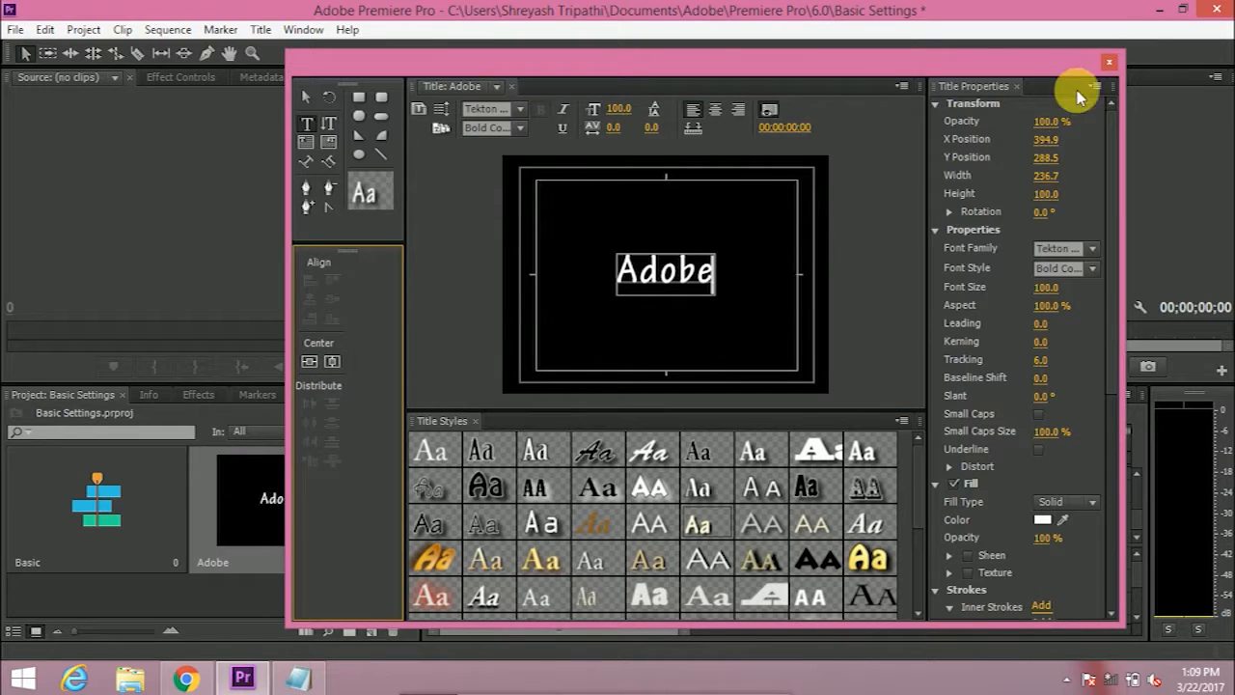
pyautogui.click(1108, 66)
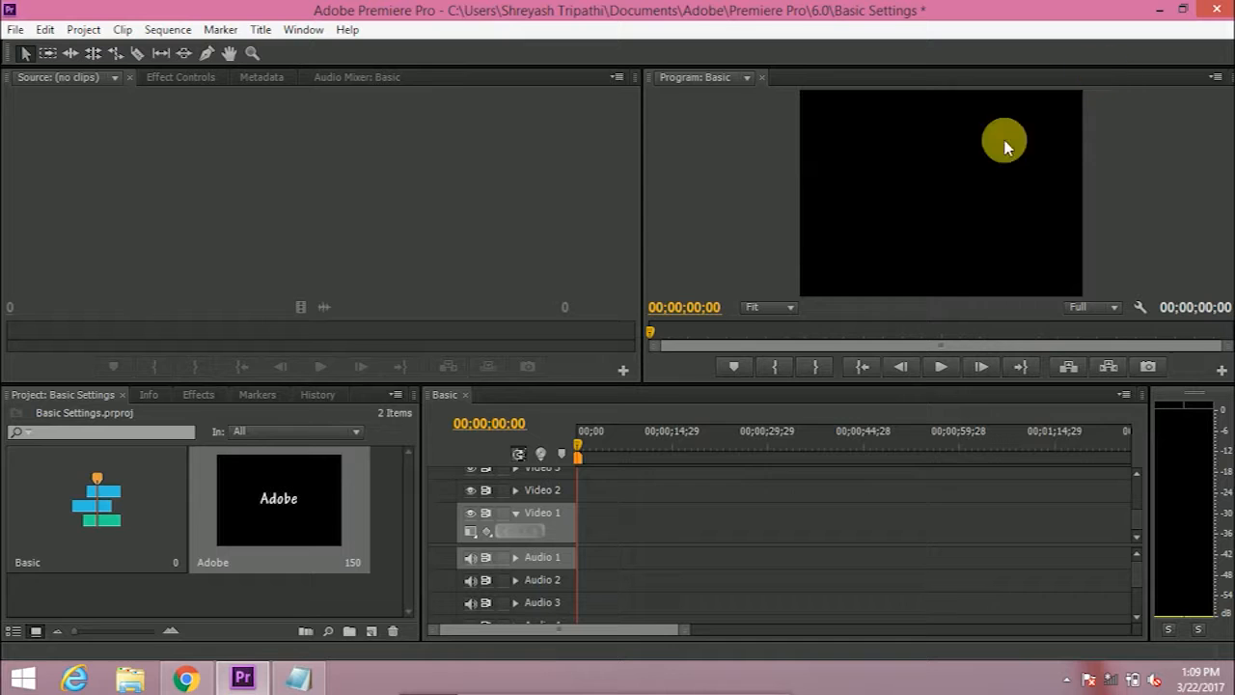
# Step: Place the Adobe title clip at the start of the Video 1 track
pyautogui.click(276, 502)
pyautogui.moveTo(395, 504); pyautogui.dragTo(585, 524)
pyautogui.doubleClick(608, 510)
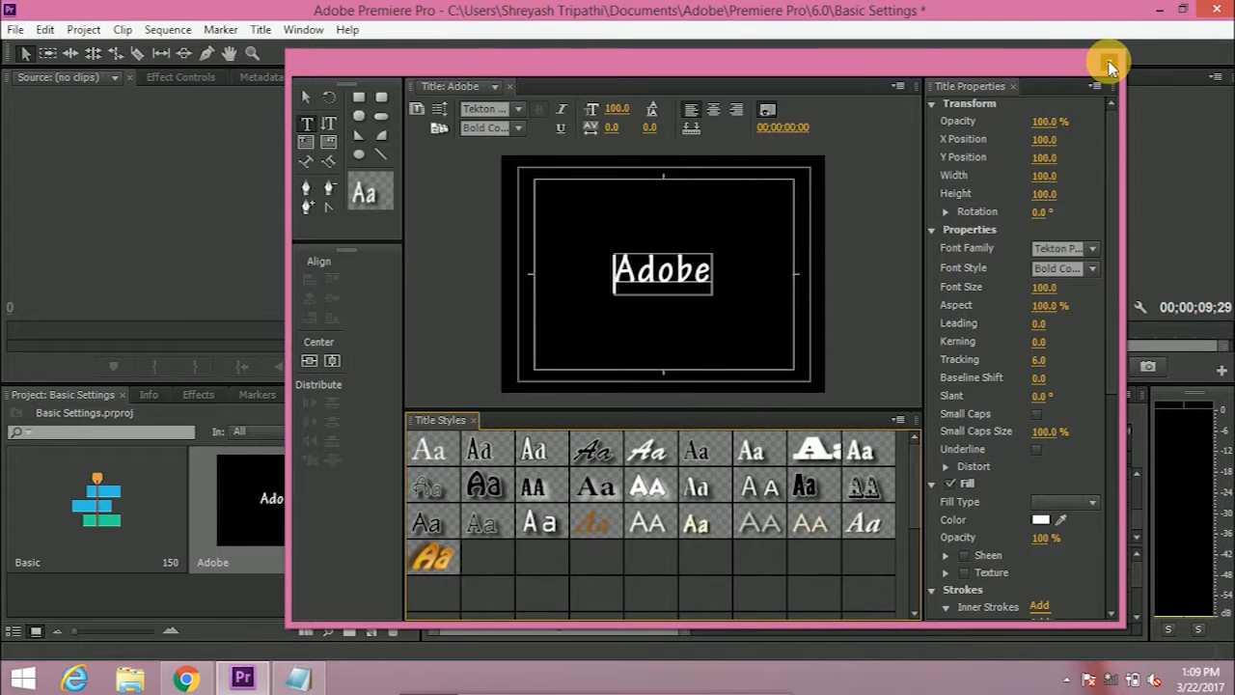
pyautogui.click(1108, 61)
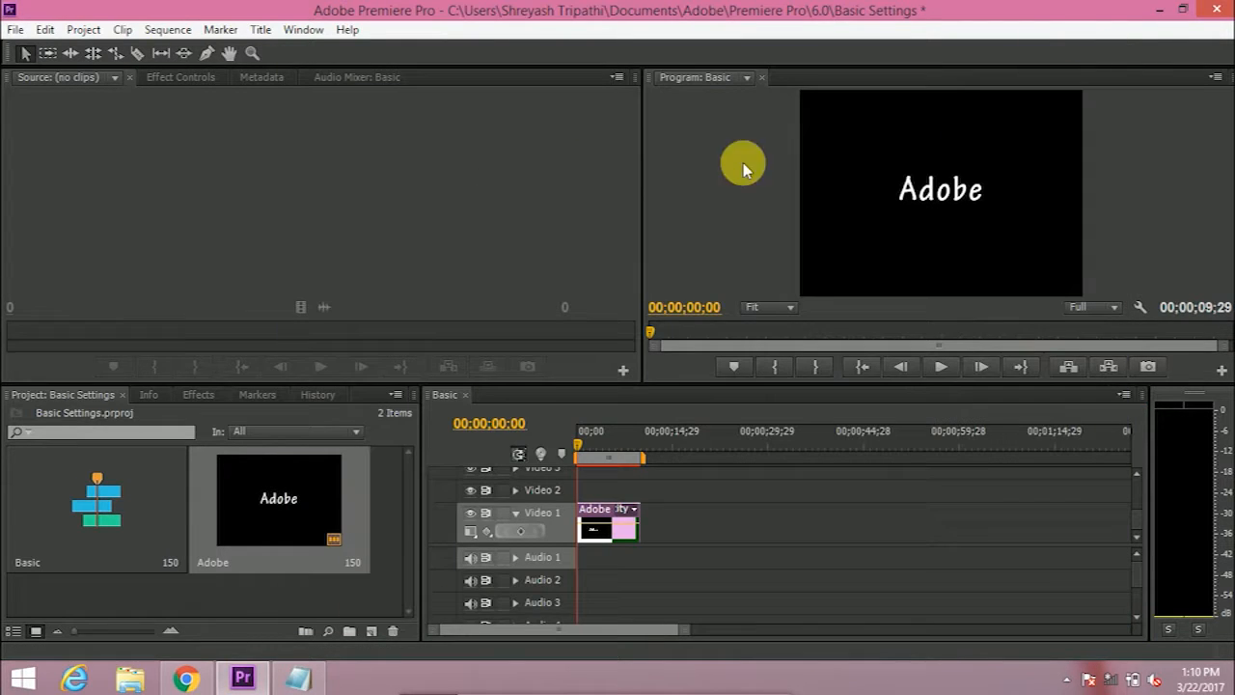
# Step: Open the Adobe clip's effect controls and try hiding and showing their timeline view
pyautogui.click(170, 78)
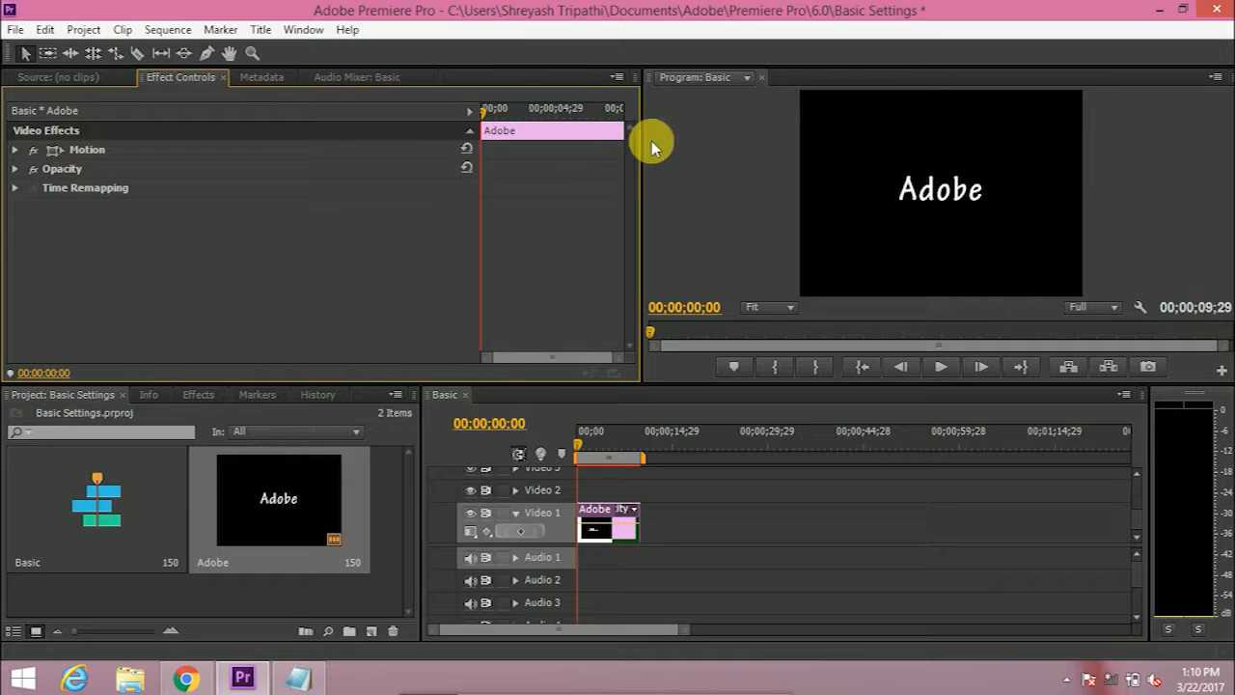
pyautogui.click(469, 115)
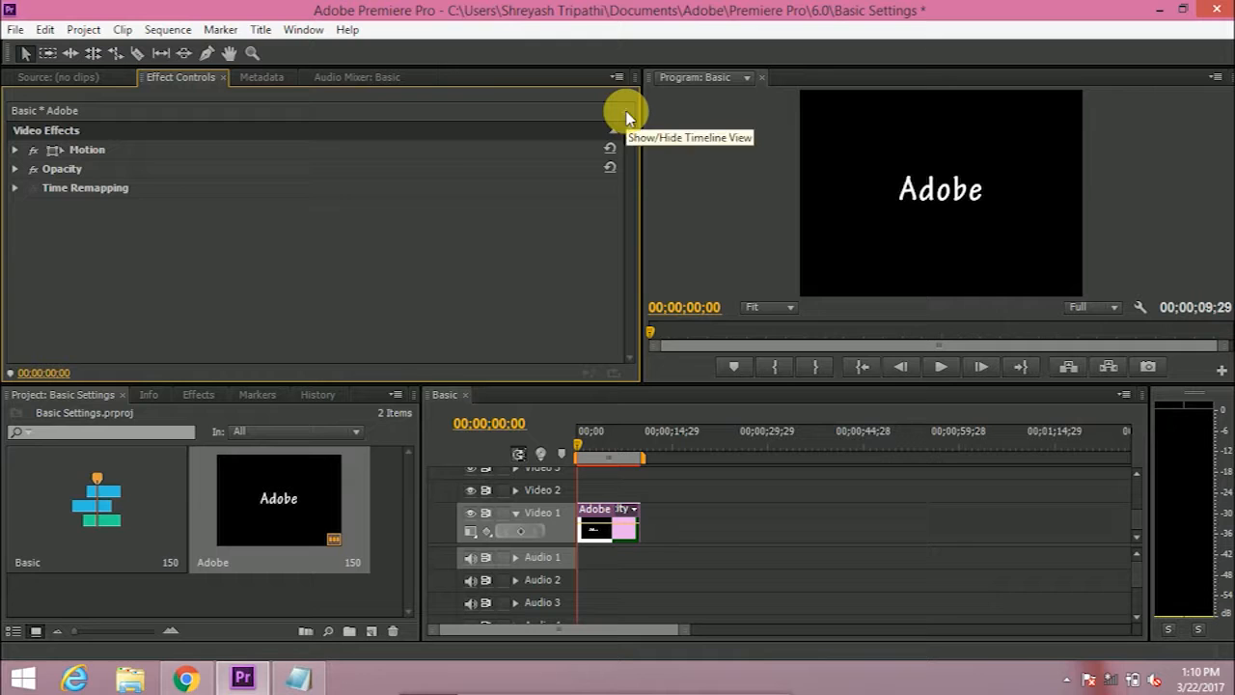
pyautogui.click(626, 111)
pyautogui.click(470, 116)
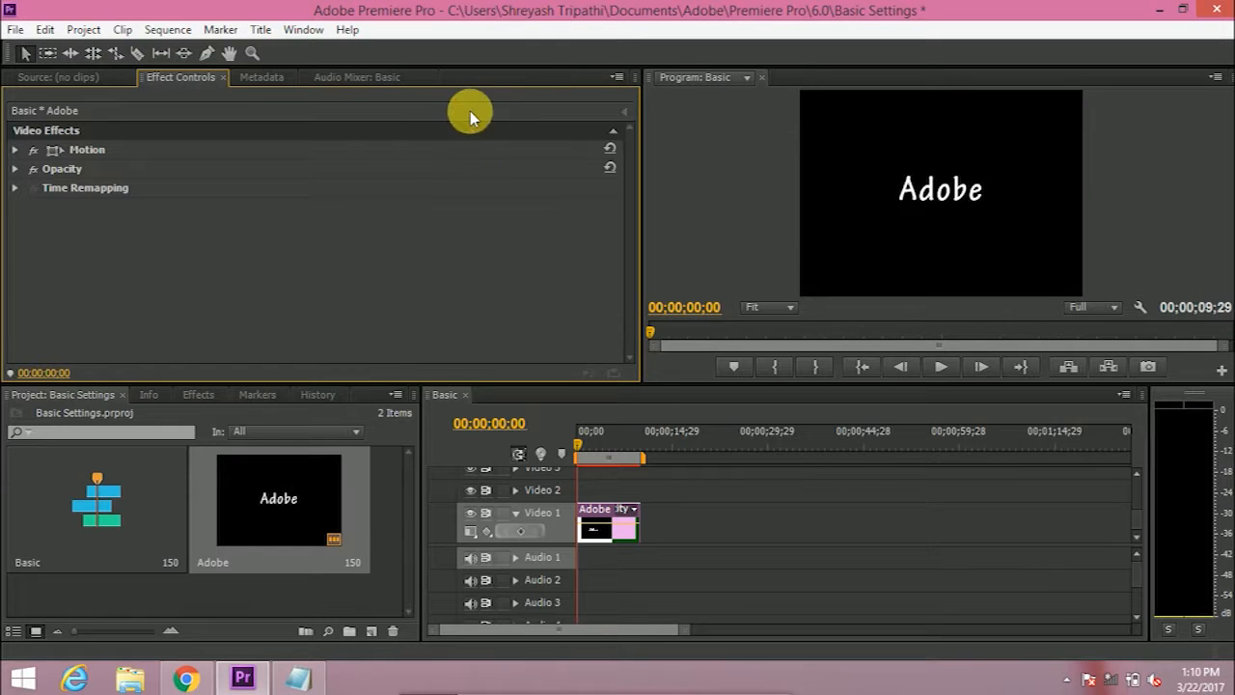
pyautogui.click(626, 111)
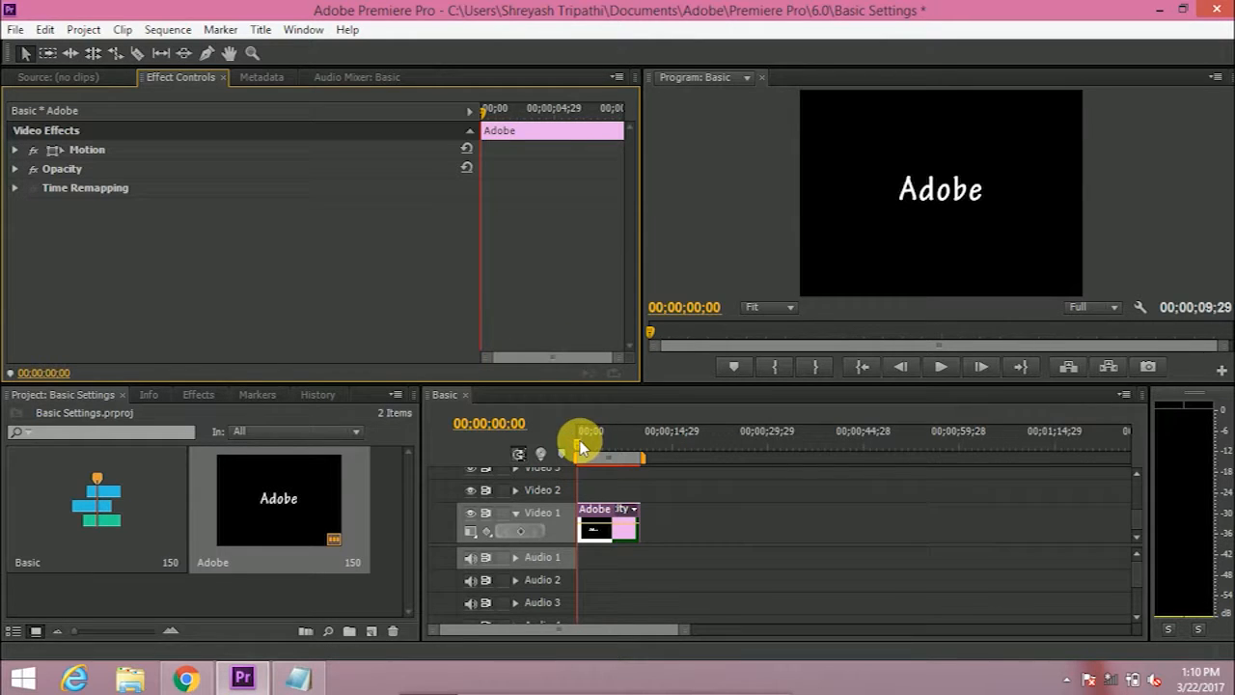
# Step: Play the Basic sequence through to its end and return the playhead to about 00;00;00;21
pyautogui.click(941, 367)
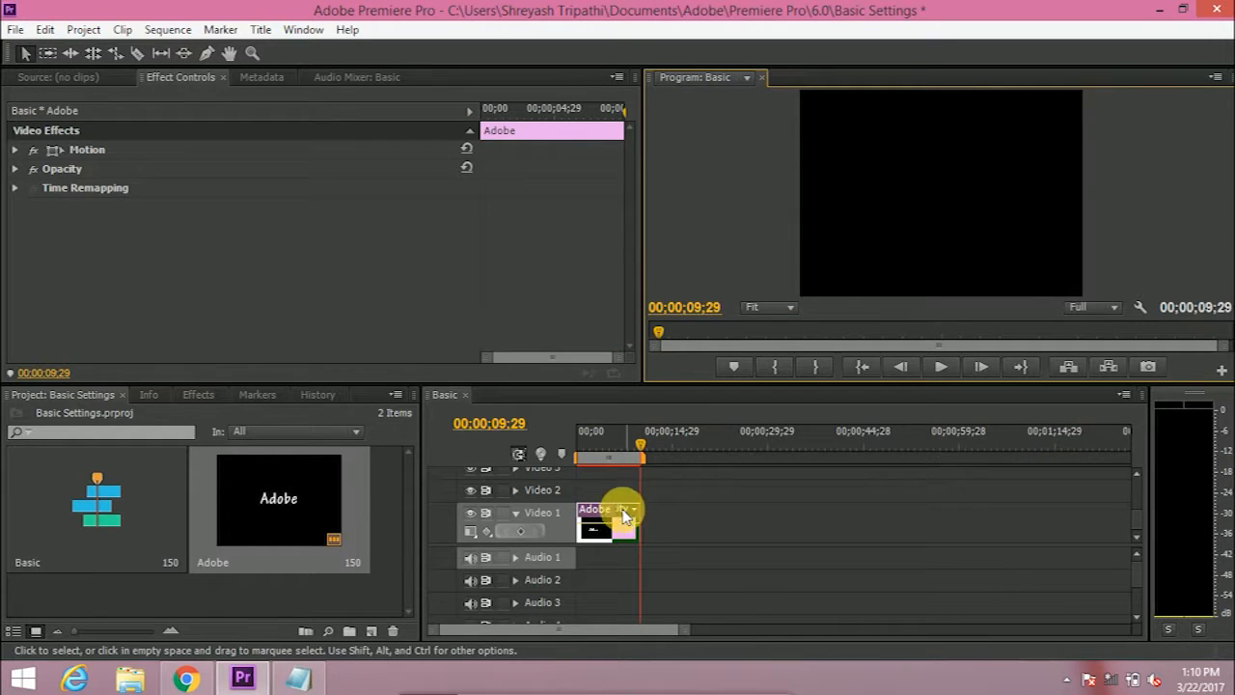
pyautogui.moveTo(646, 445); pyautogui.dragTo(582, 442)
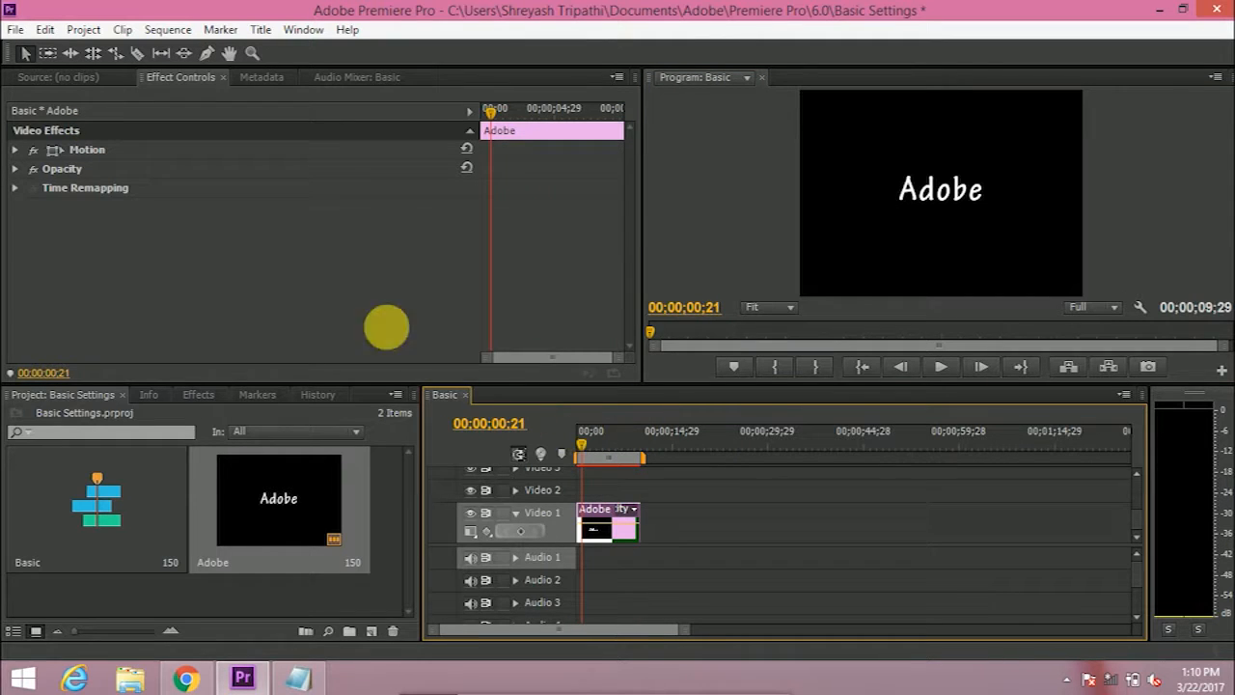
# Step: Expand the Adobe clip's Motion settings and add a Scale keyframe of 43 at 00;00;00;17
pyautogui.click(14, 151)
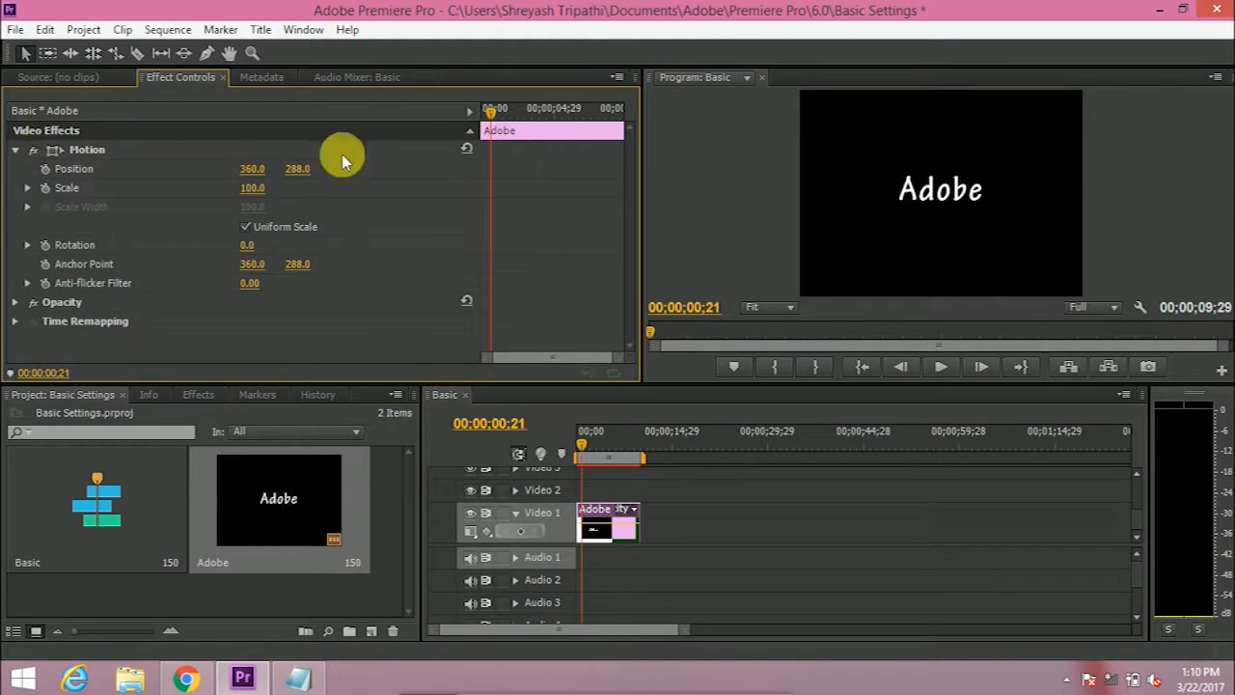
pyautogui.click(189, 148)
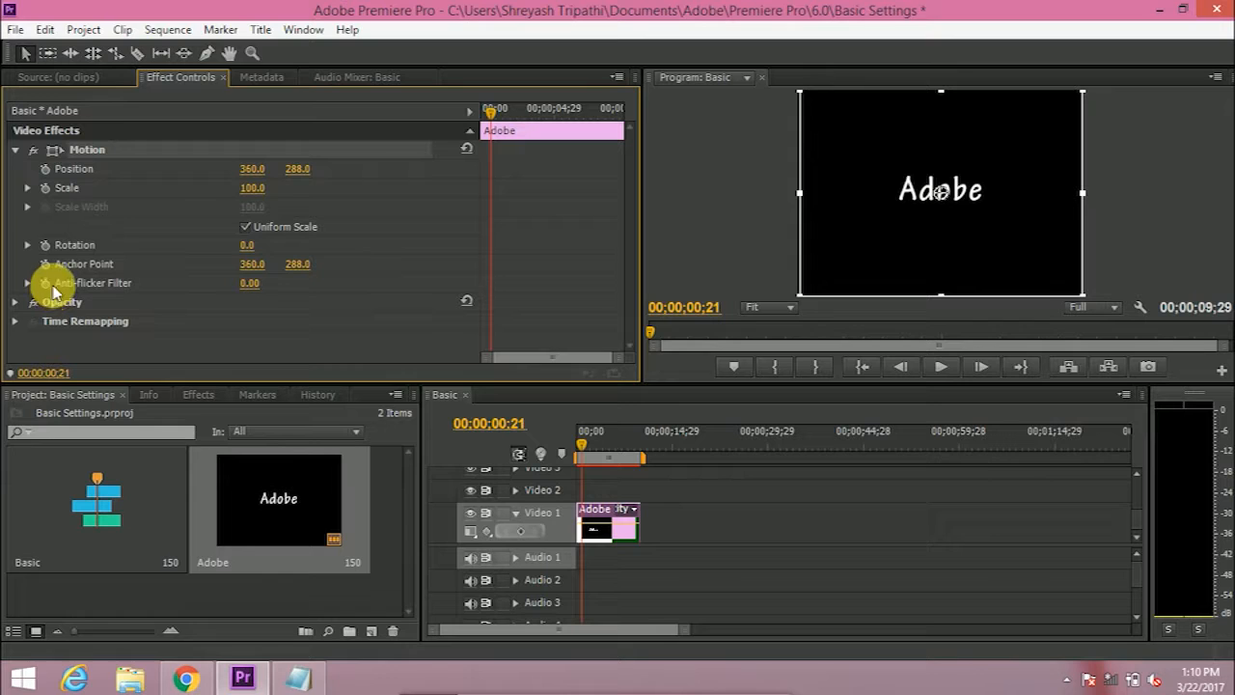
pyautogui.click(580, 449)
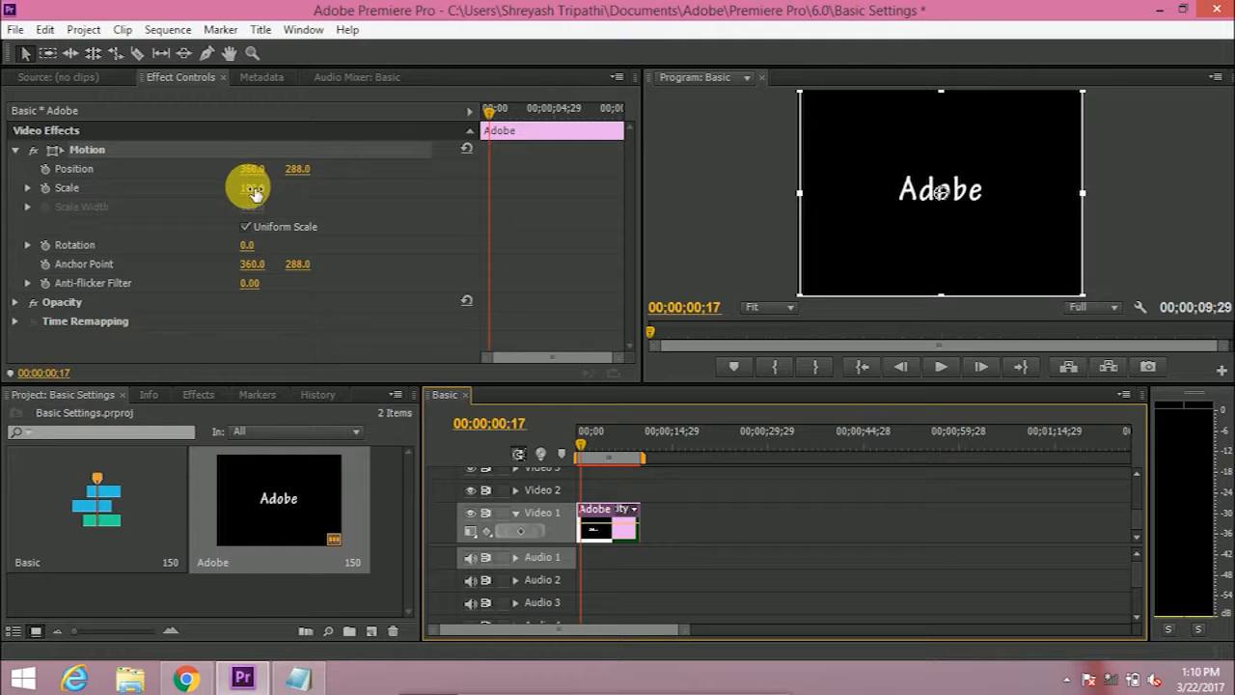
pyautogui.moveTo(269, 196); pyautogui.dragTo(213, 196)
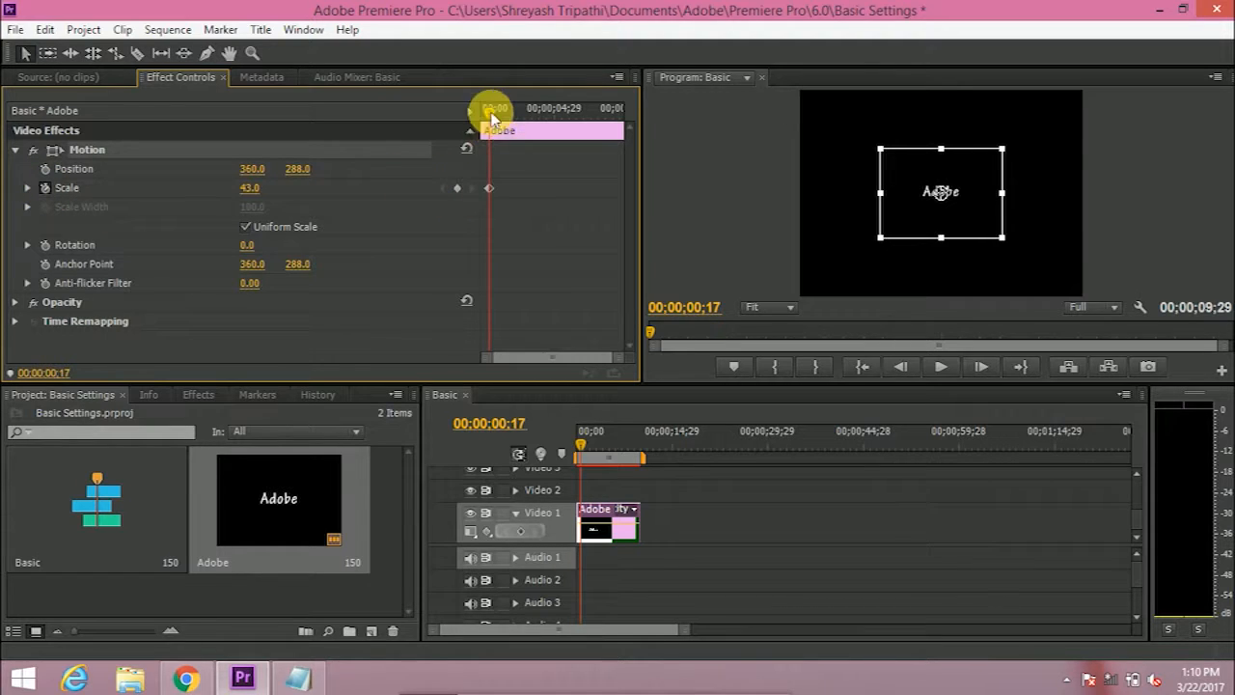
# Step: Add a second Scale keyframe with a value of 102 at 00;00;04;23
pyautogui.moveTo(492, 116); pyautogui.dragTo(554, 126)
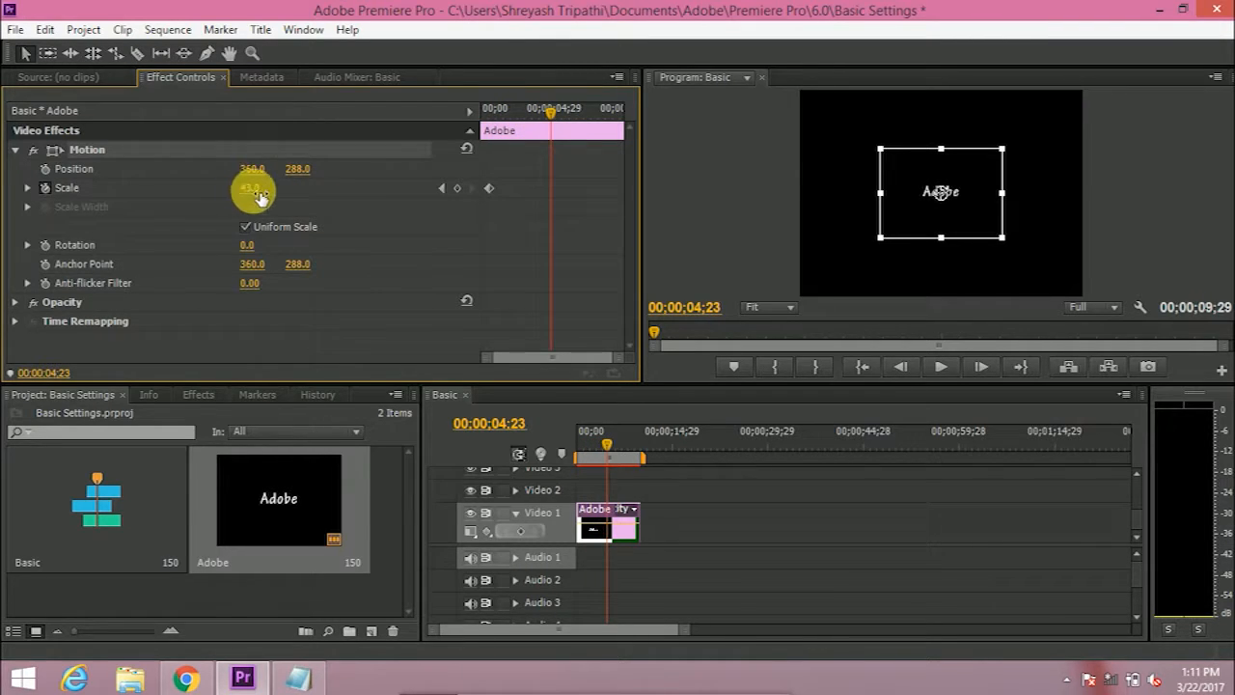
pyautogui.moveTo(250, 188); pyautogui.dragTo(304, 188)
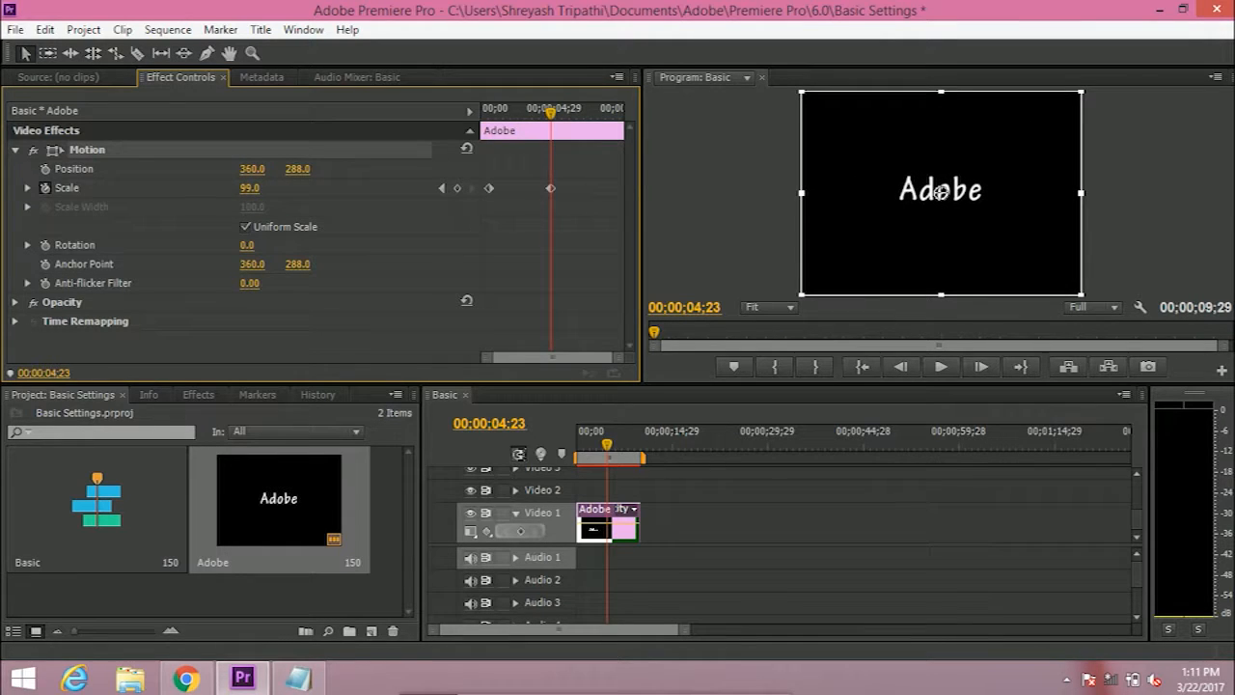
pyautogui.moveTo(304, 188); pyautogui.dragTo(331, 184)
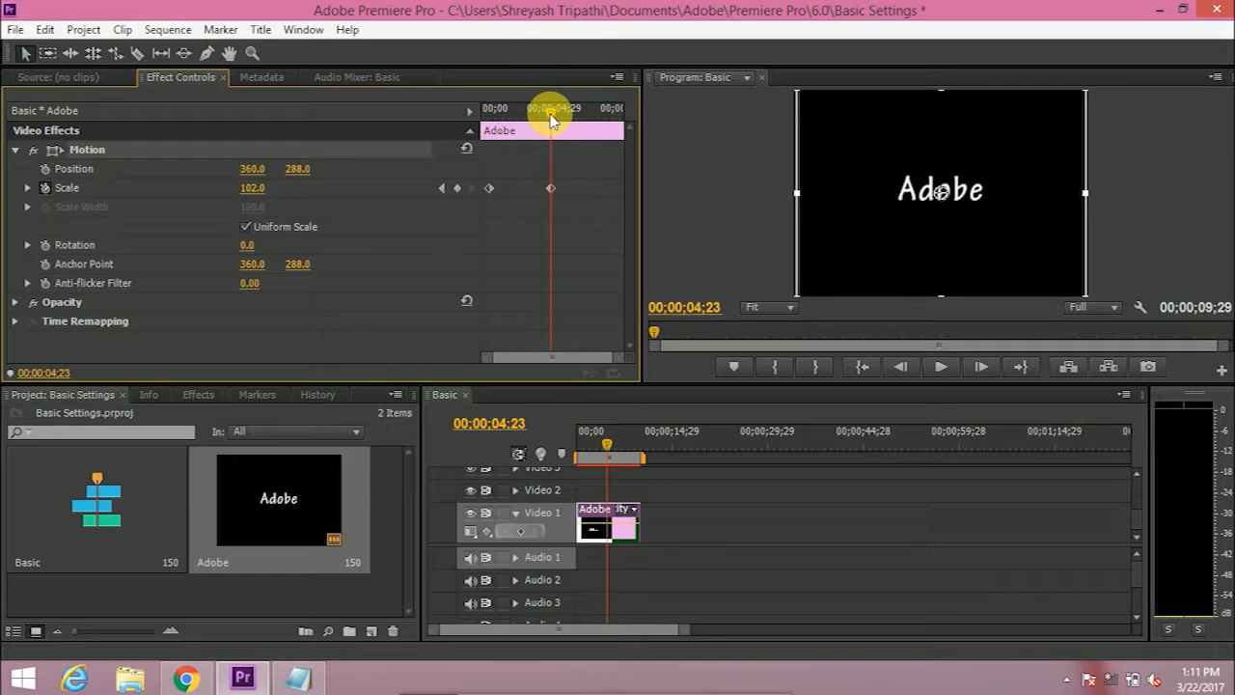
# Step: Play the Scale animation from the start of the sequence until past its second keyframe
pyautogui.moveTo(551, 118); pyautogui.dragTo(476, 118)
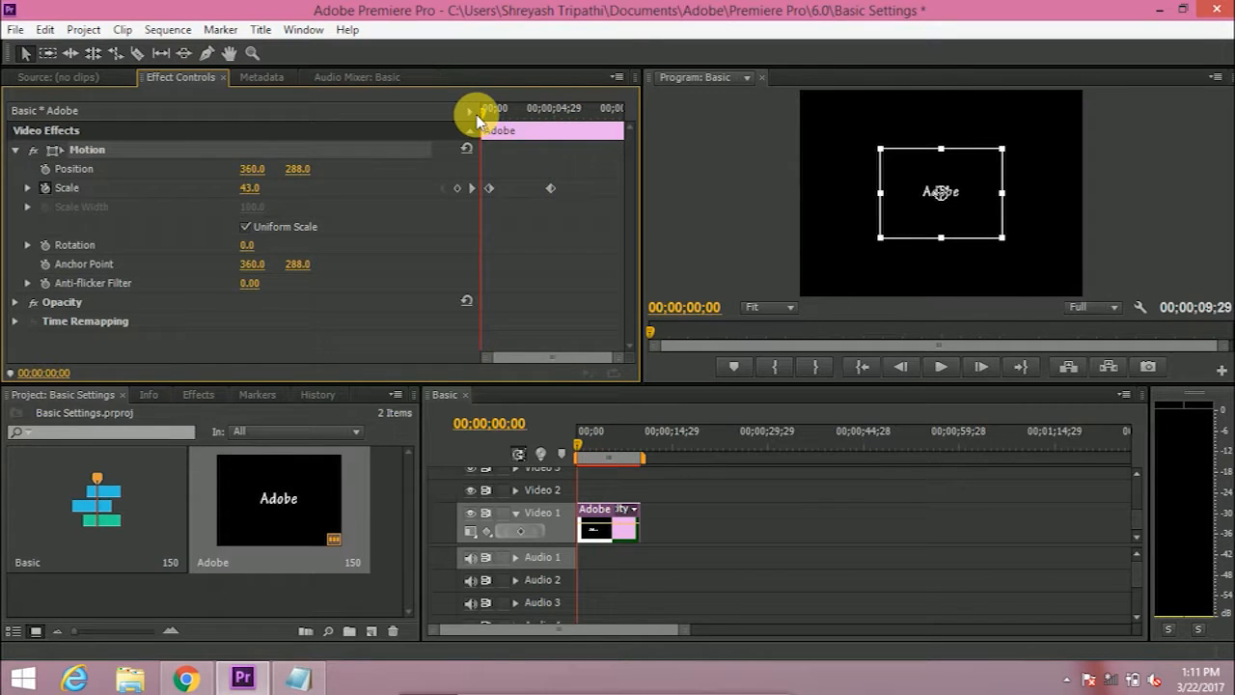
pyautogui.click(939, 369)
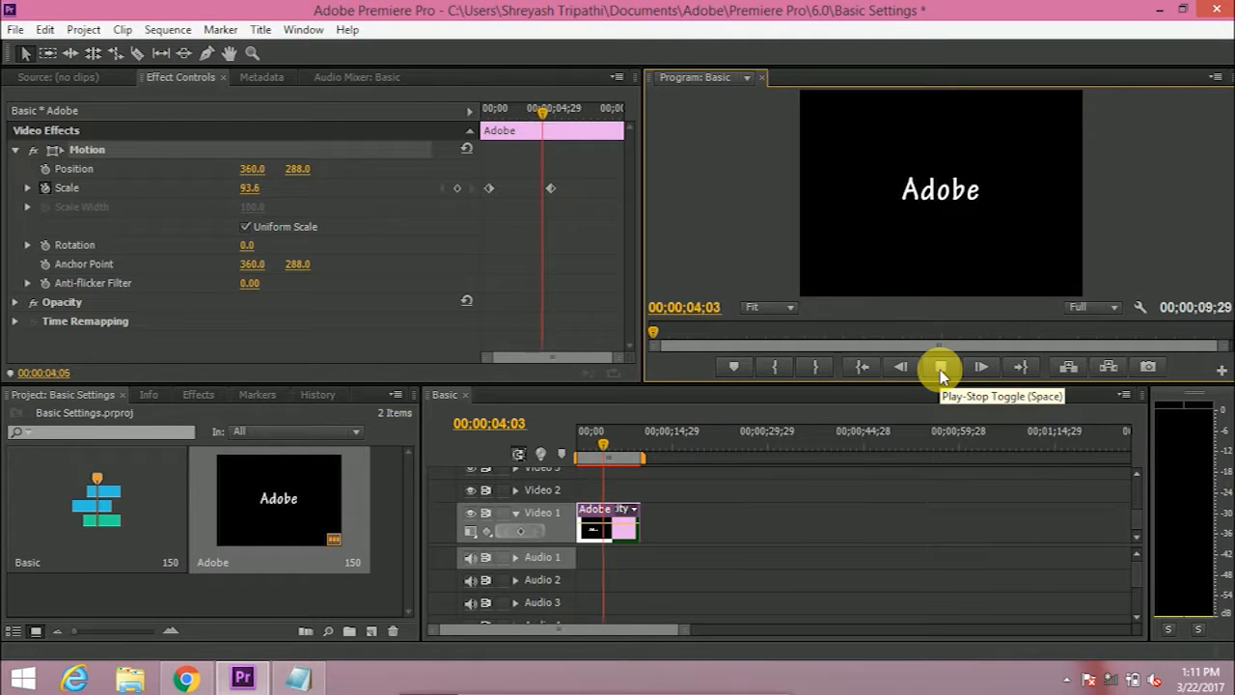
pyautogui.click(939, 369)
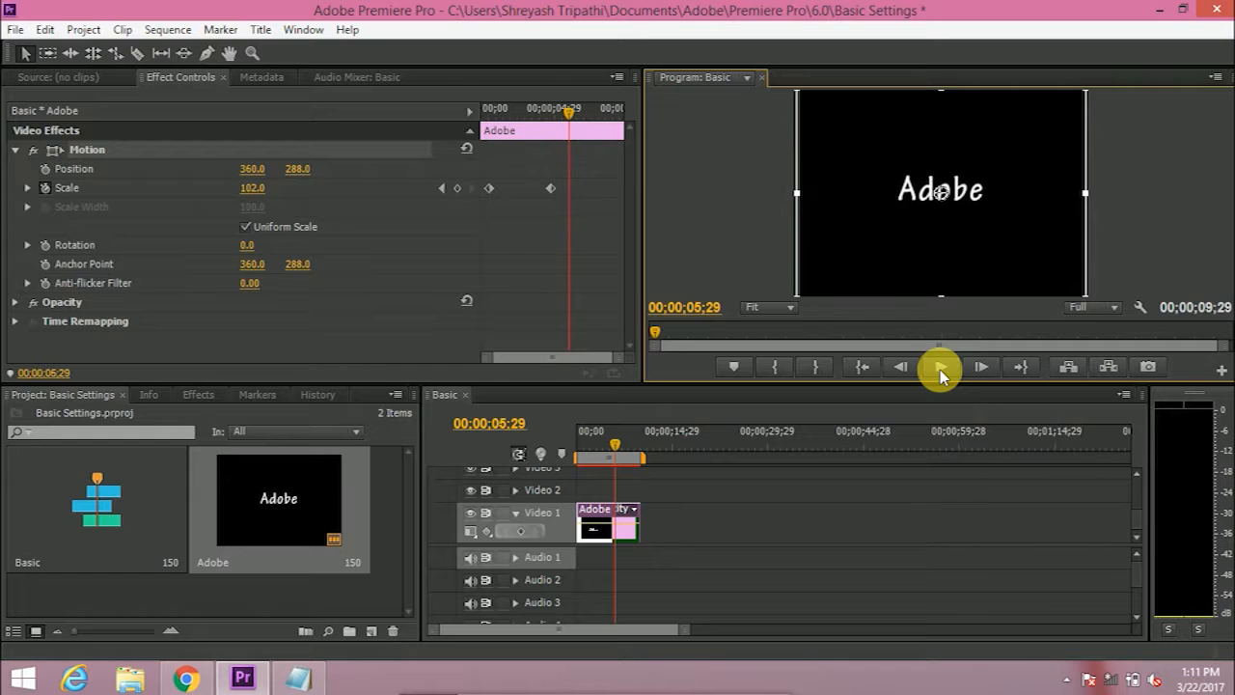
# Step: Move the second Scale keyframe earlier in two passes, close to the first one, replaying the sequence from the start after each move
pyautogui.click(549, 186)
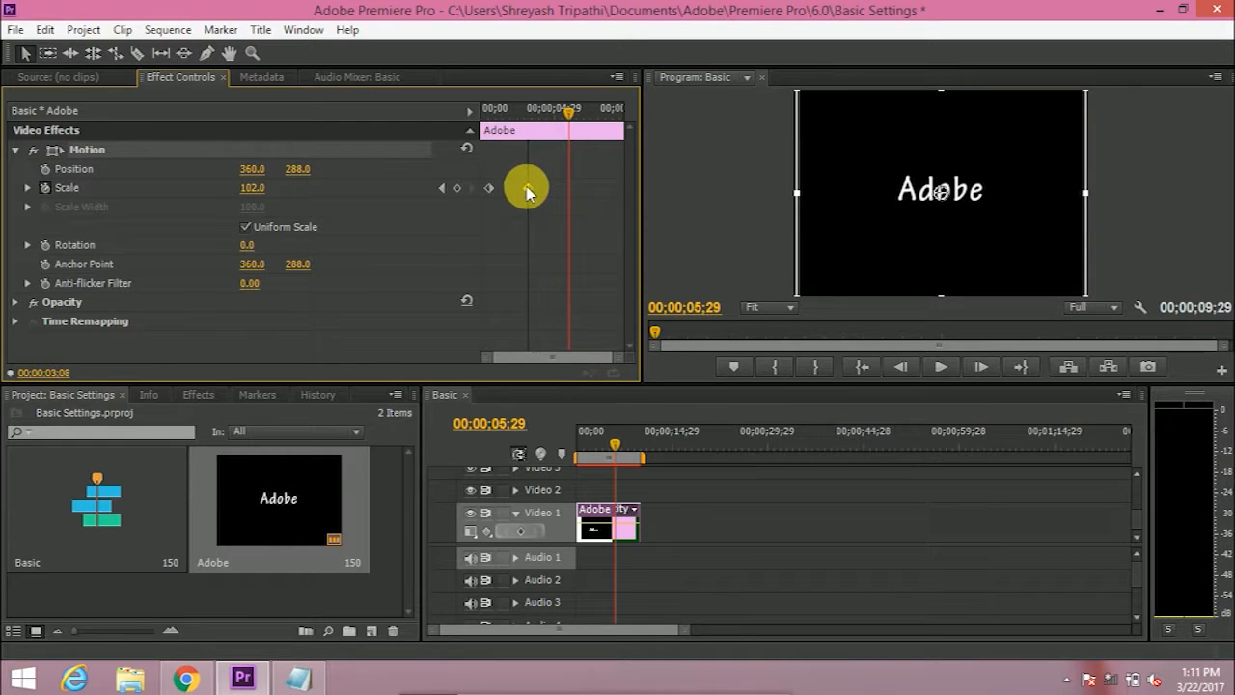
pyautogui.moveTo(565, 114); pyautogui.dragTo(472, 113)
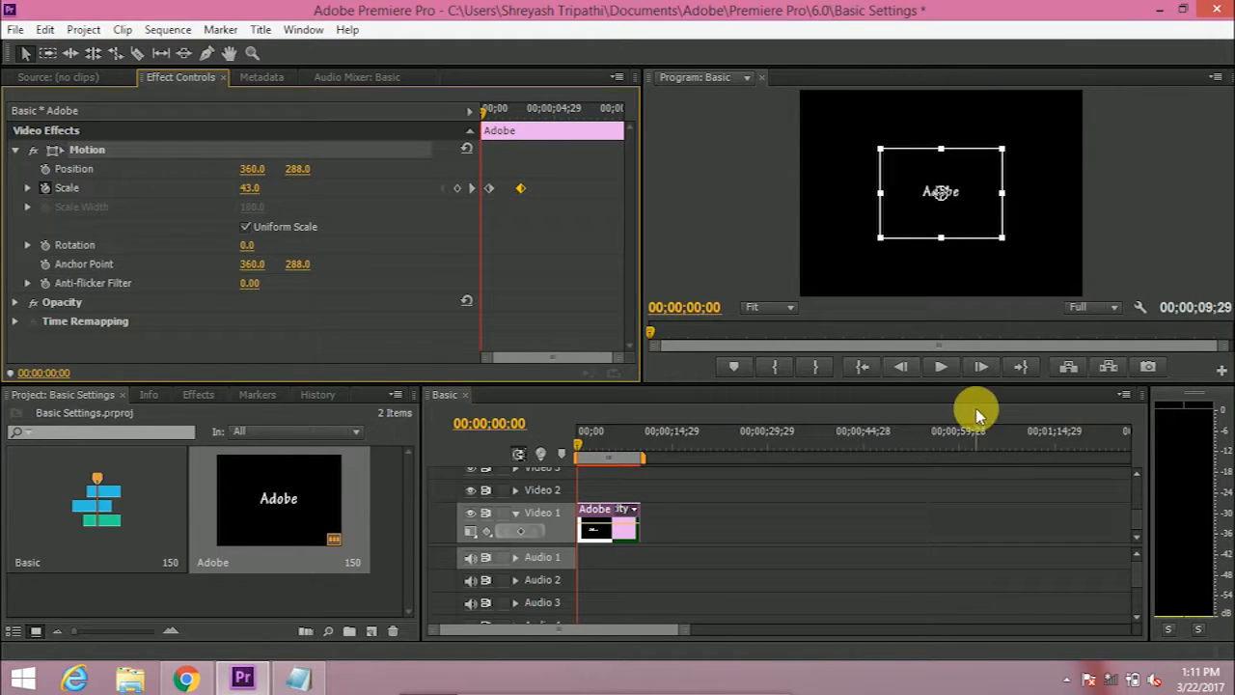
pyautogui.click(941, 368)
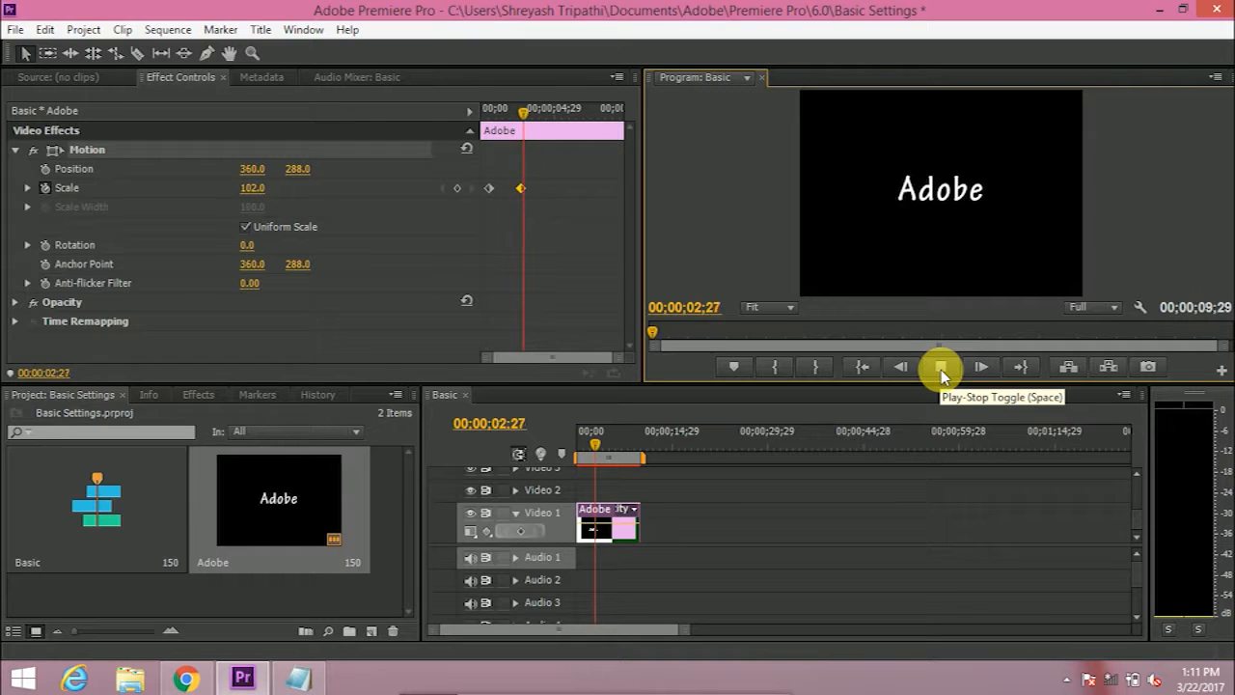
pyautogui.click(940, 368)
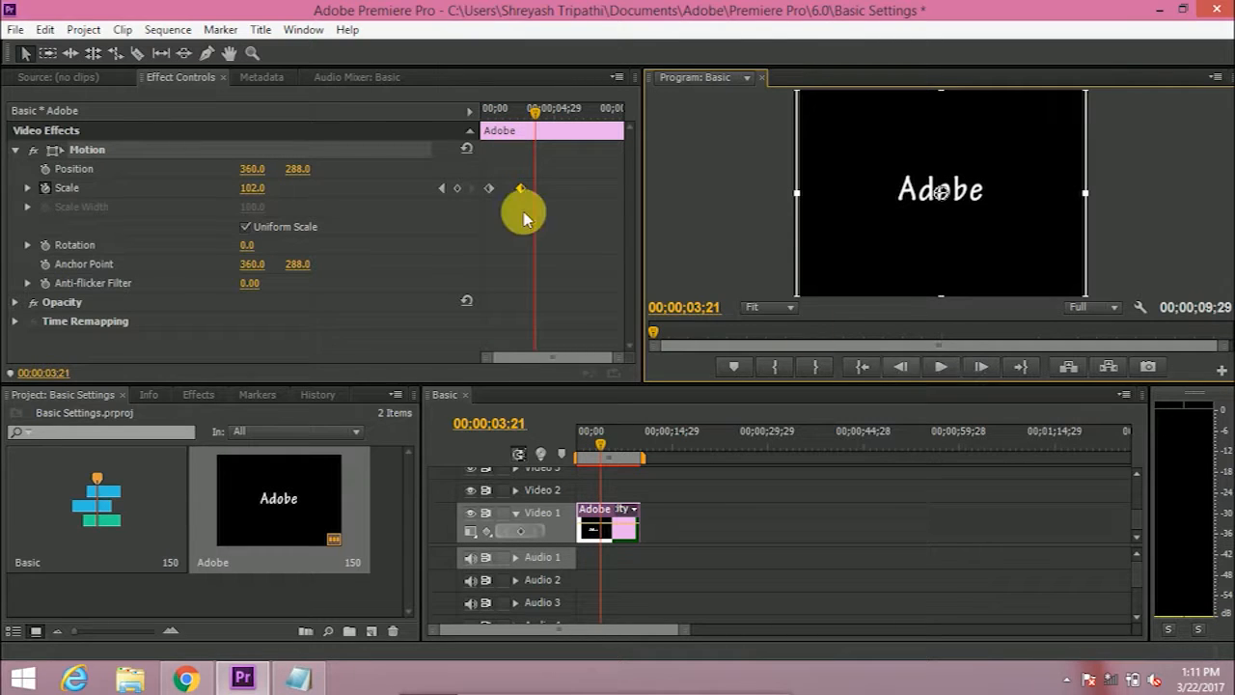
pyautogui.moveTo(524, 191); pyautogui.dragTo(508, 189)
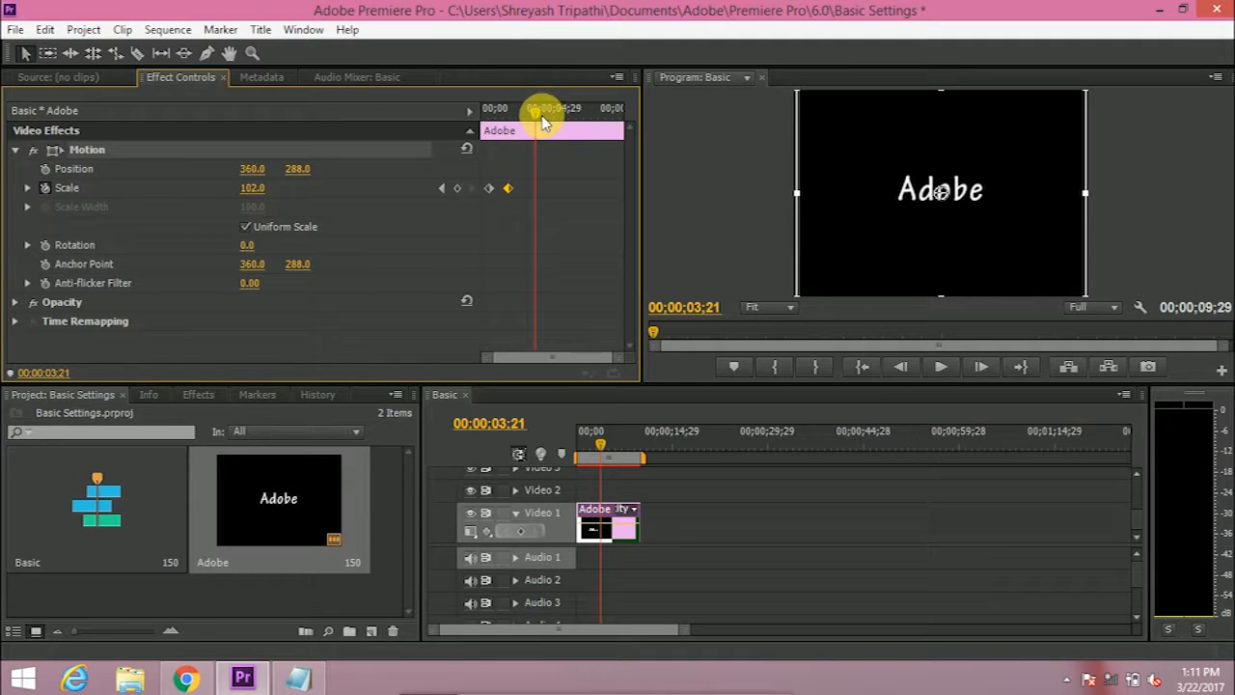
pyautogui.moveTo(535, 118); pyautogui.dragTo(461, 109)
pyautogui.click(933, 367)
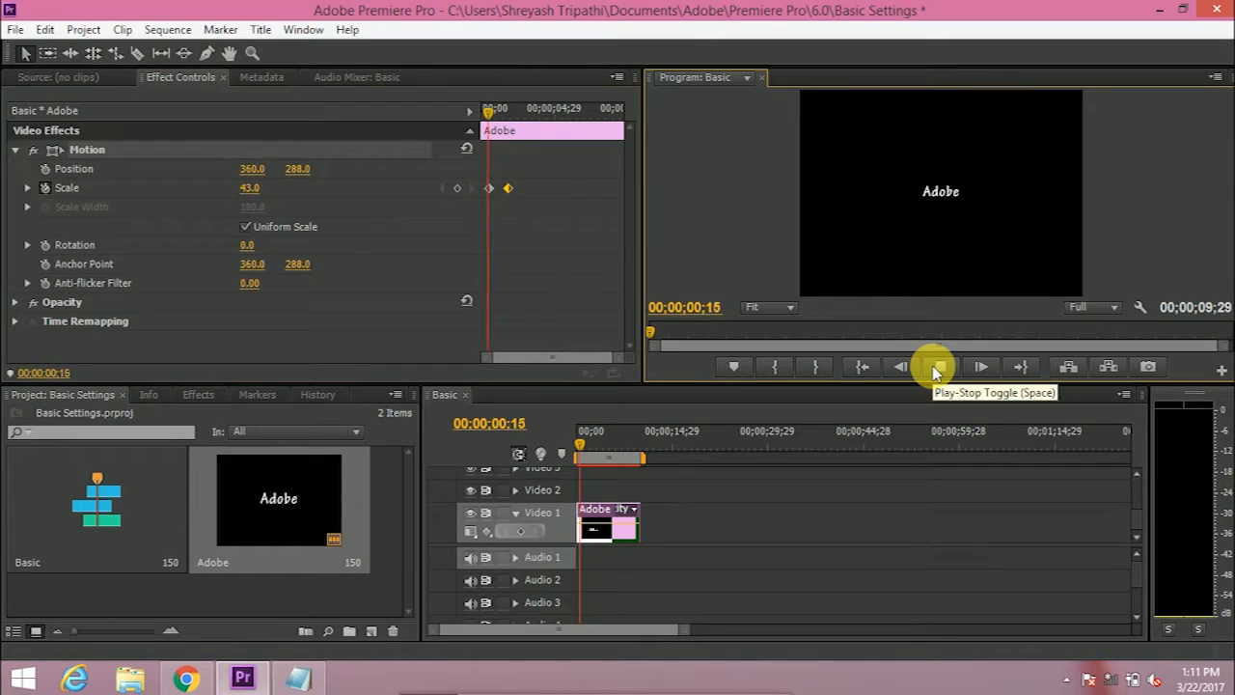
pyautogui.click(934, 368)
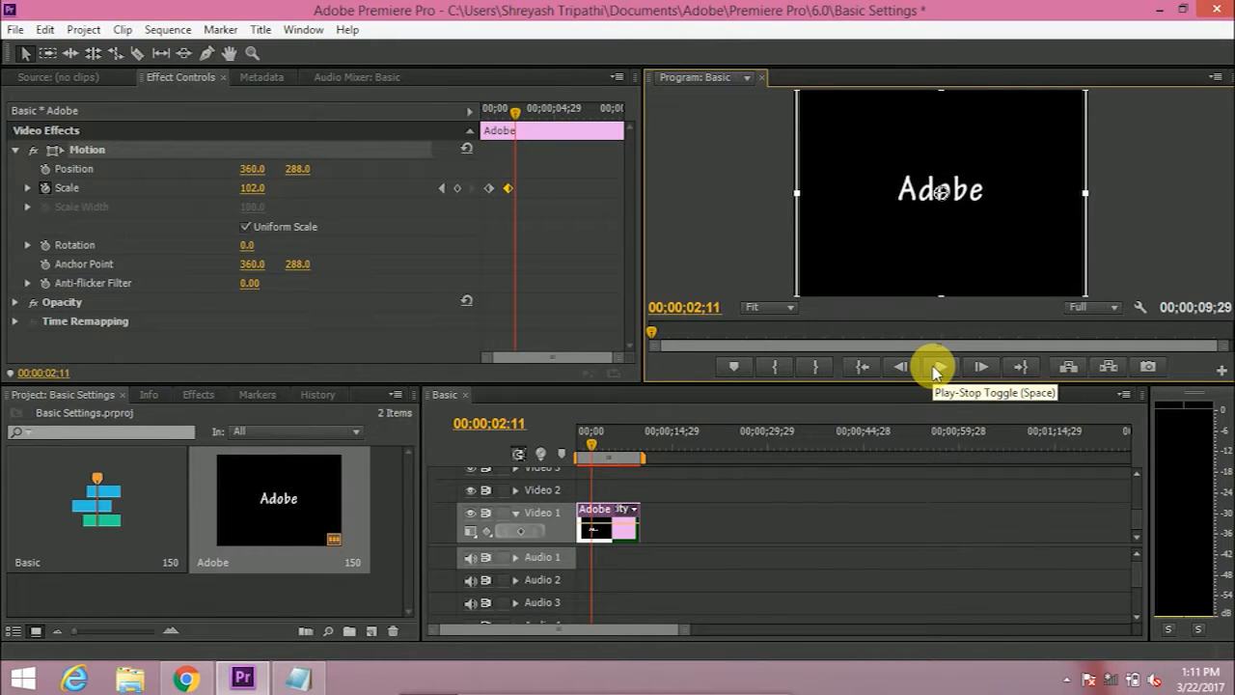
# Step: Turn on Position keyframing at 00;00;02;11 and set the title's position to 378, 27
pyautogui.click(45, 170)
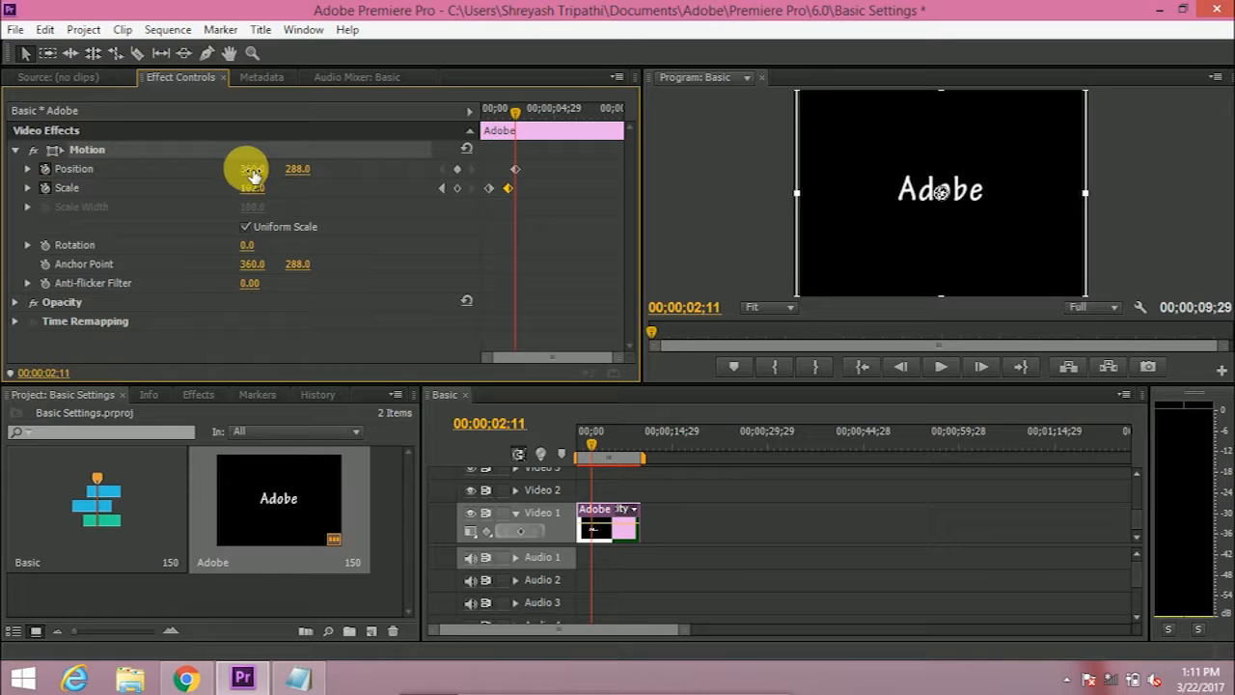
pyautogui.moveTo(941, 191)
pyautogui.mouseDown()
pyautogui.moveTo(847, 191)
pyautogui.moveTo(947, 191)
pyautogui.mouseUp()
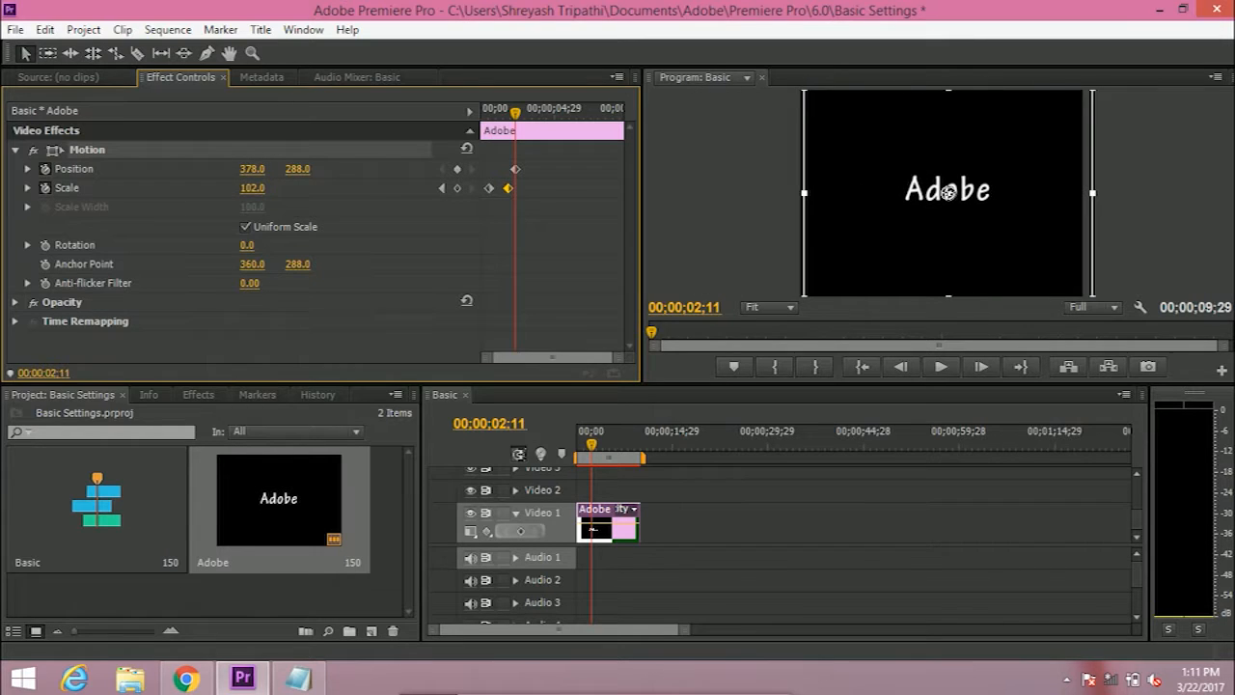
pyautogui.moveTo(299, 172); pyautogui.dragTo(47, 172)
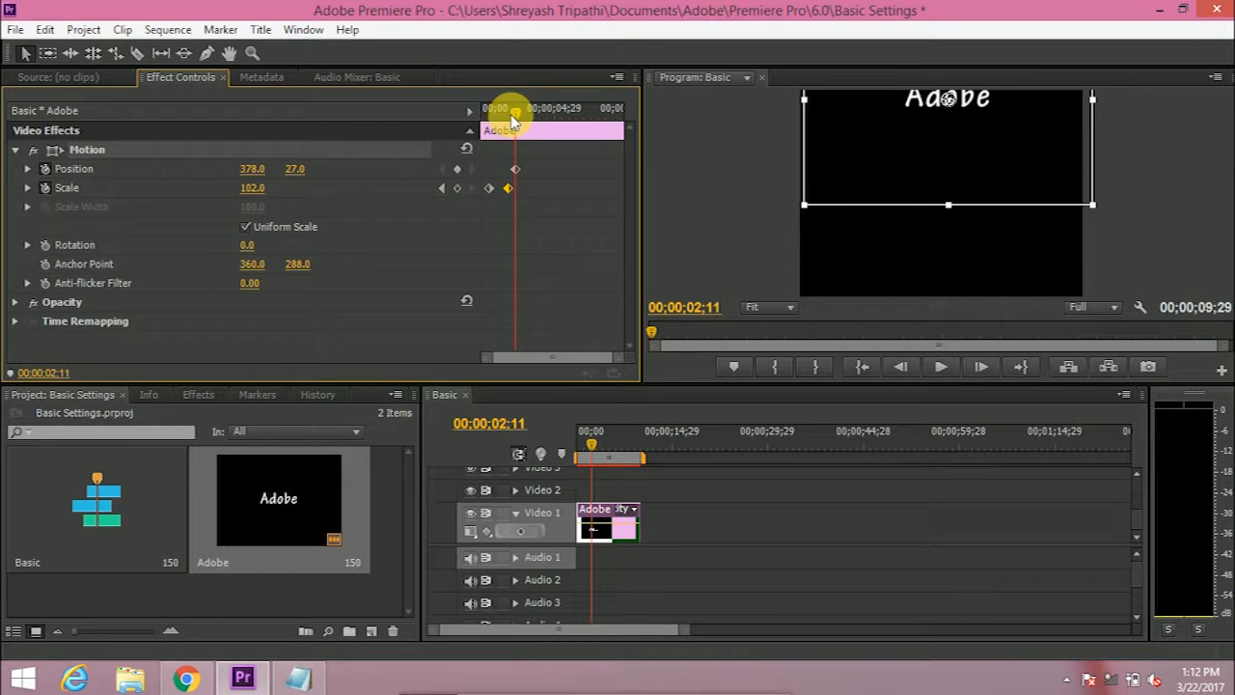
# Step: Add Position keyframes with a vertical value of 511 at 00;00;04;07 and 92 at 00;00;06;11
pyautogui.moveTo(514, 115); pyautogui.dragTo(543, 122)
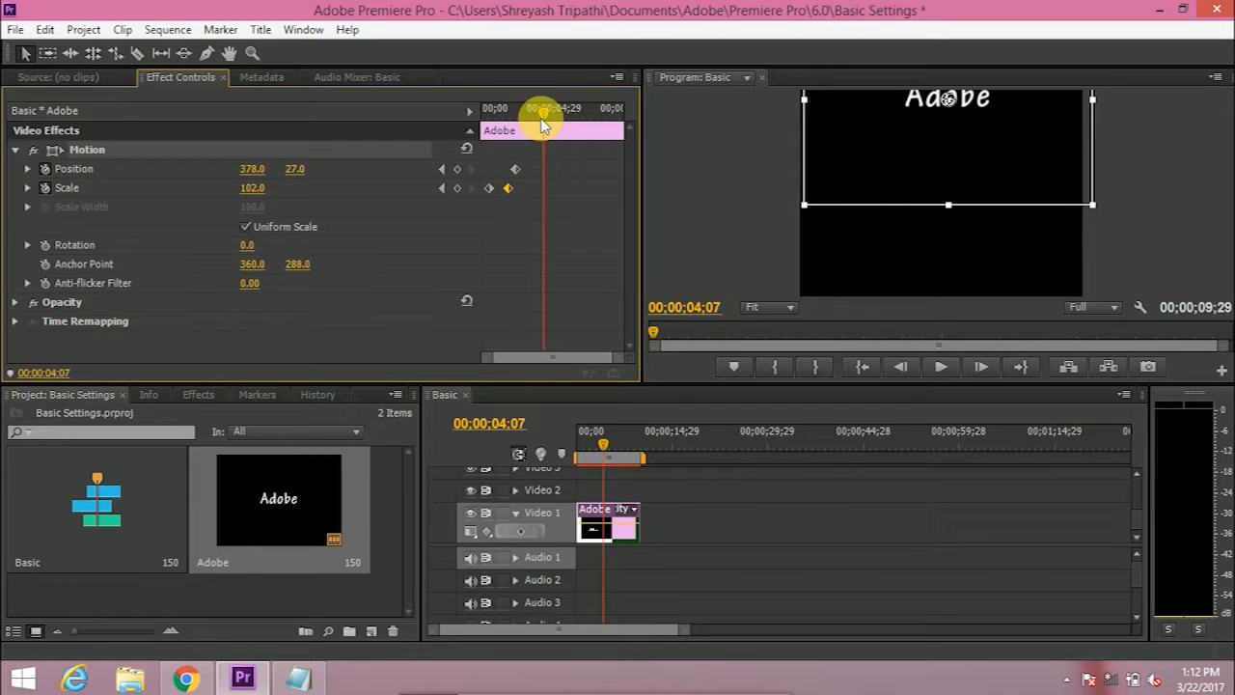
pyautogui.moveTo(291, 169); pyautogui.dragTo(482, 170)
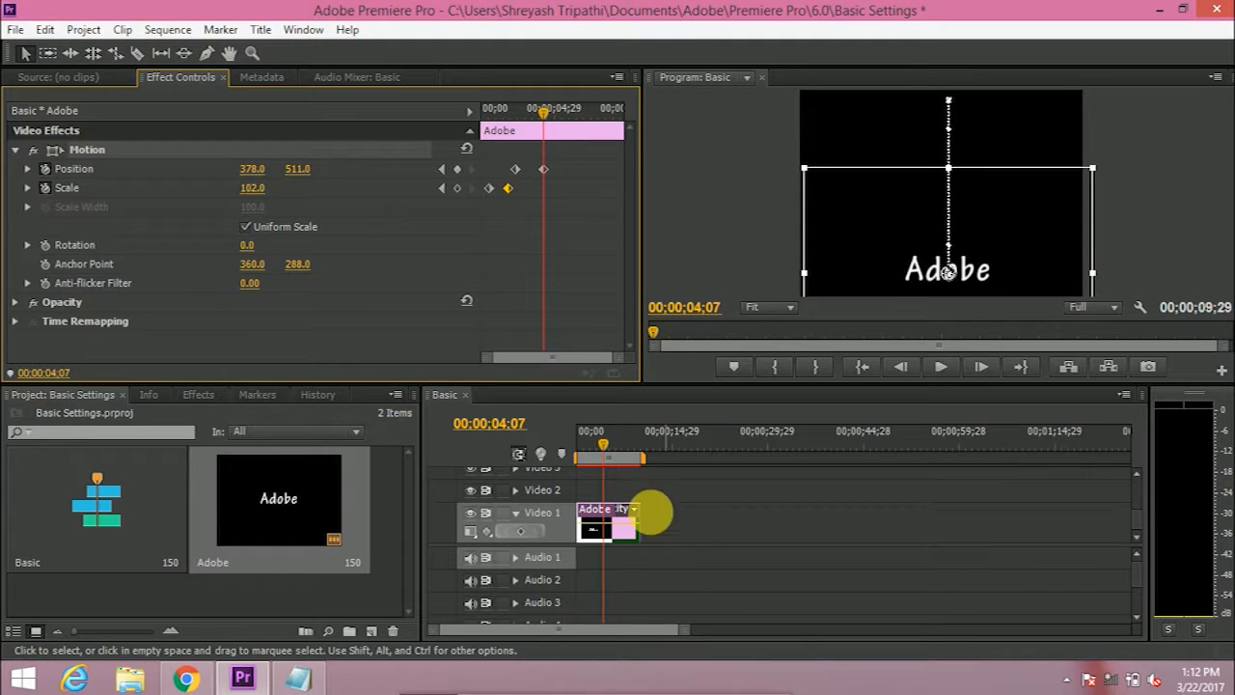
pyautogui.moveTo(602, 441); pyautogui.dragTo(608, 445)
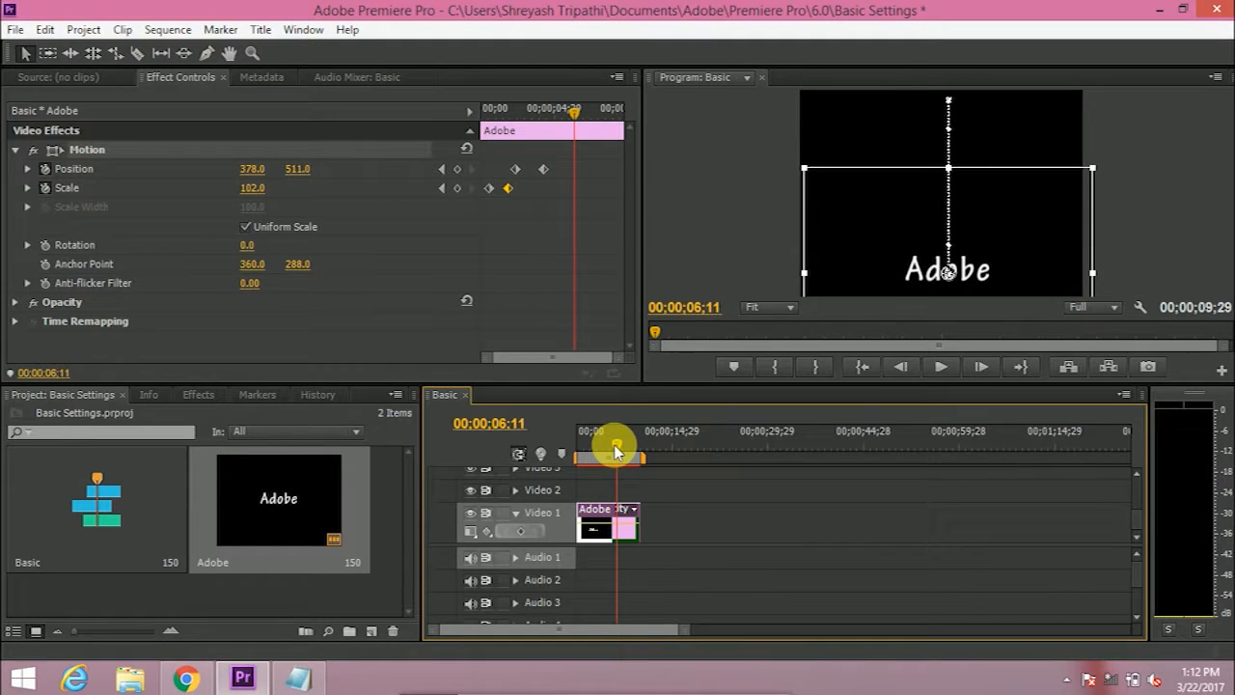
pyautogui.moveTo(305, 174); pyautogui.dragTo(186, 174)
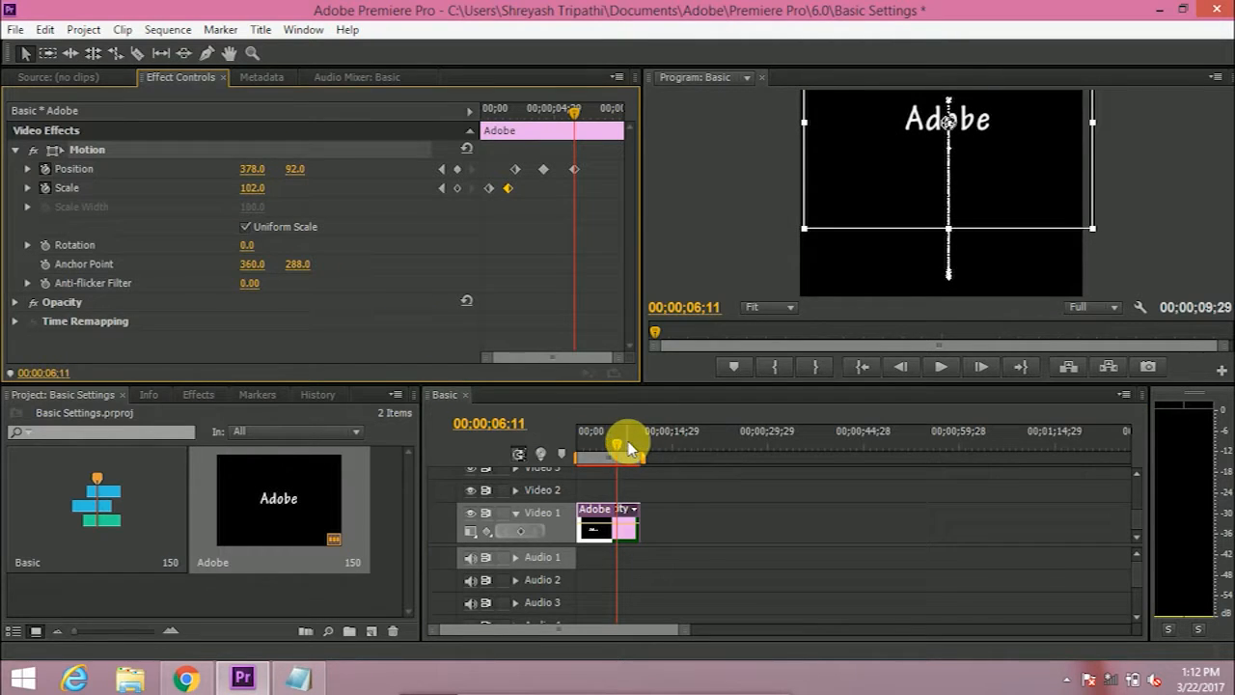
# Step: Add Position keyframes with a vertical value of 392 at 00;00;07;23 and 233 at 00;00;08;15
pyautogui.moveTo(616, 440); pyautogui.dragTo(627, 443)
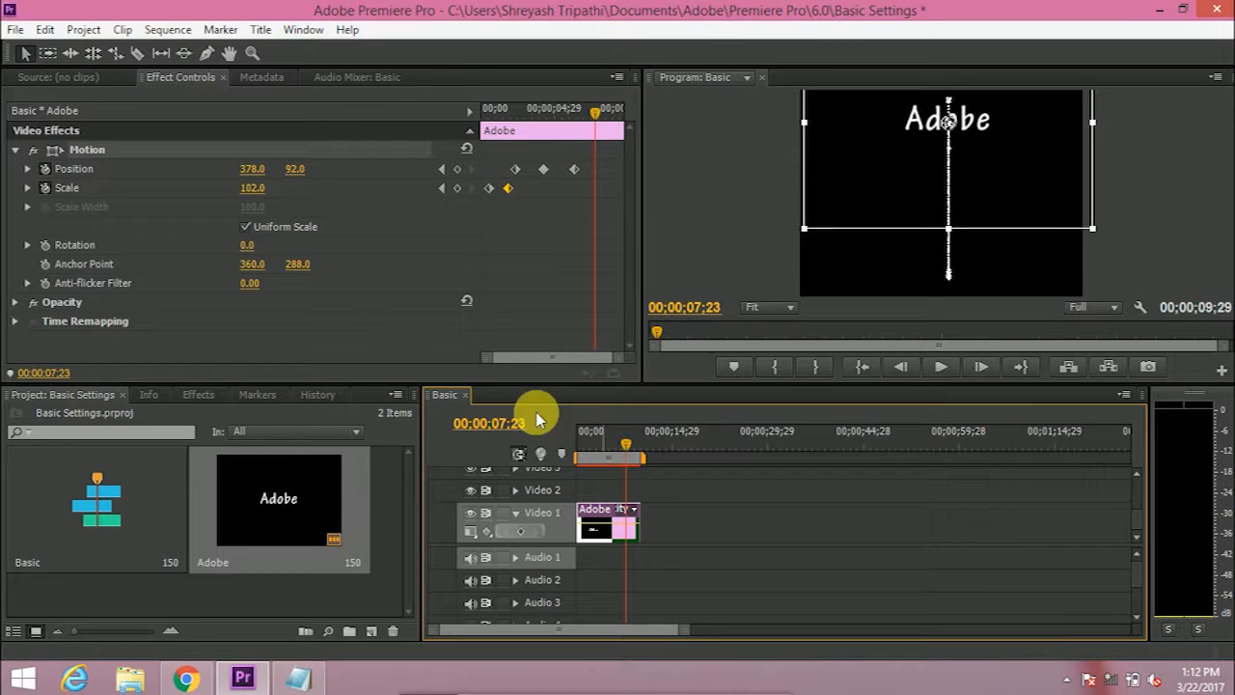
pyautogui.moveTo(297, 178); pyautogui.dragTo(303, 168)
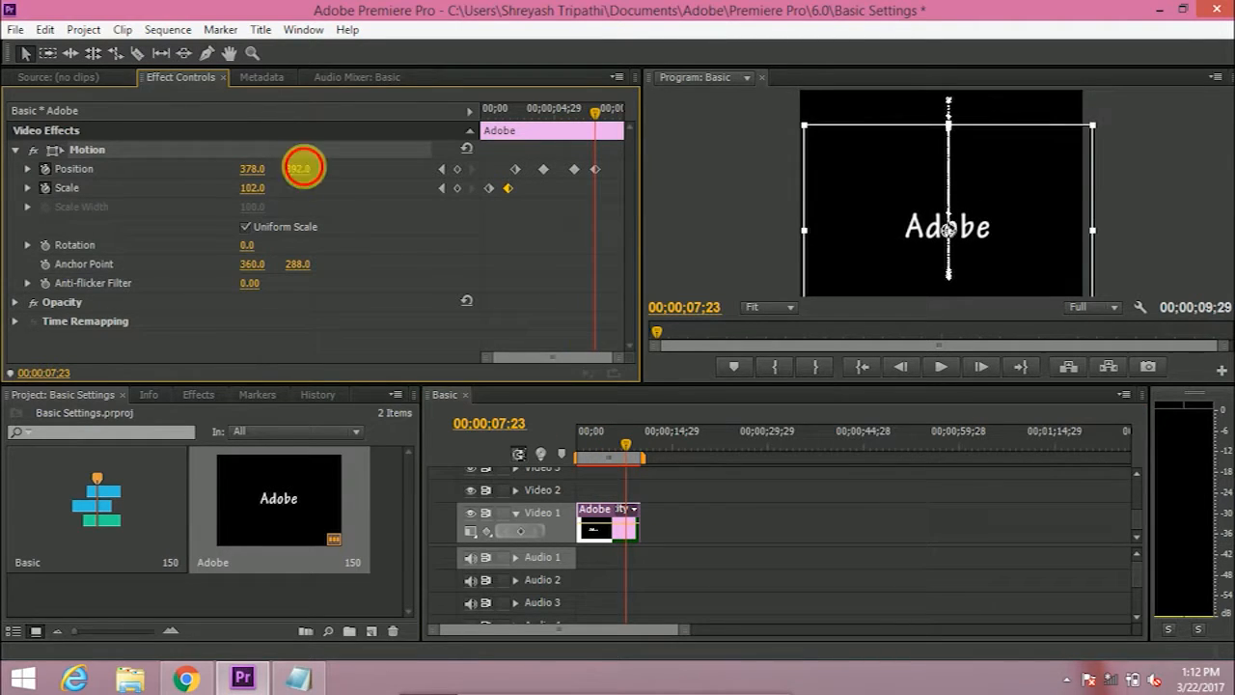
pyautogui.click(628, 447)
pyautogui.moveTo(628, 446); pyautogui.dragTo(633, 445)
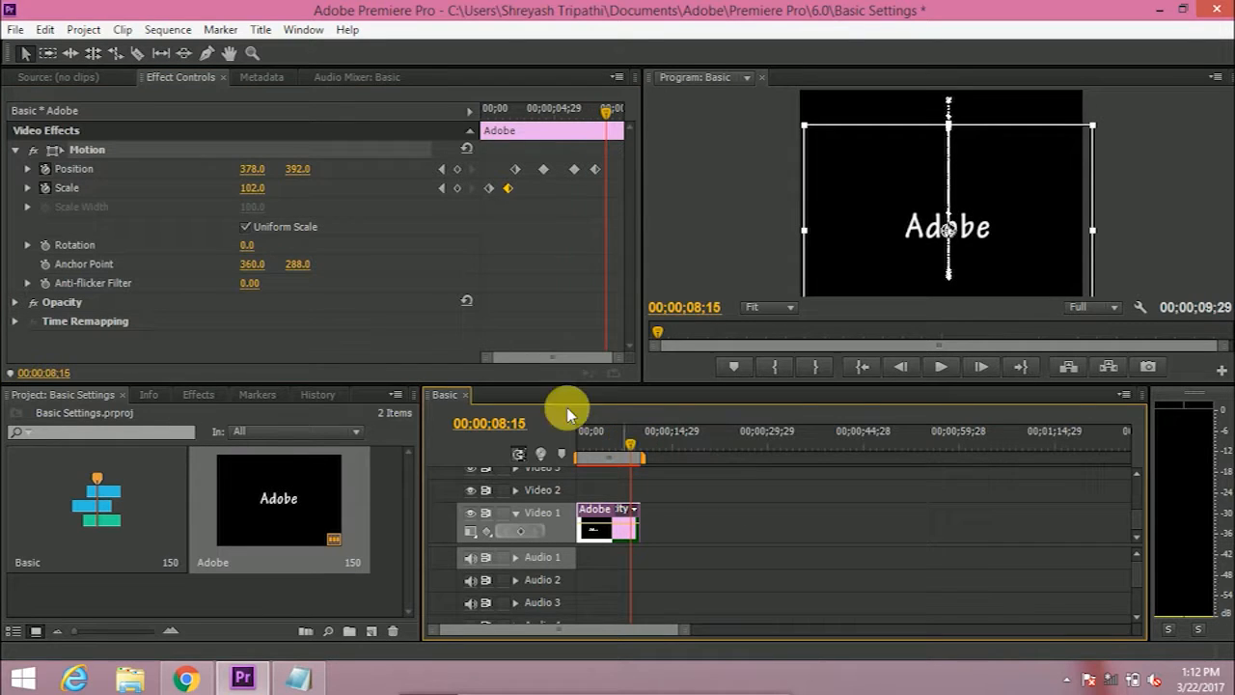
pyautogui.moveTo(294, 169); pyautogui.dragTo(276, 171)
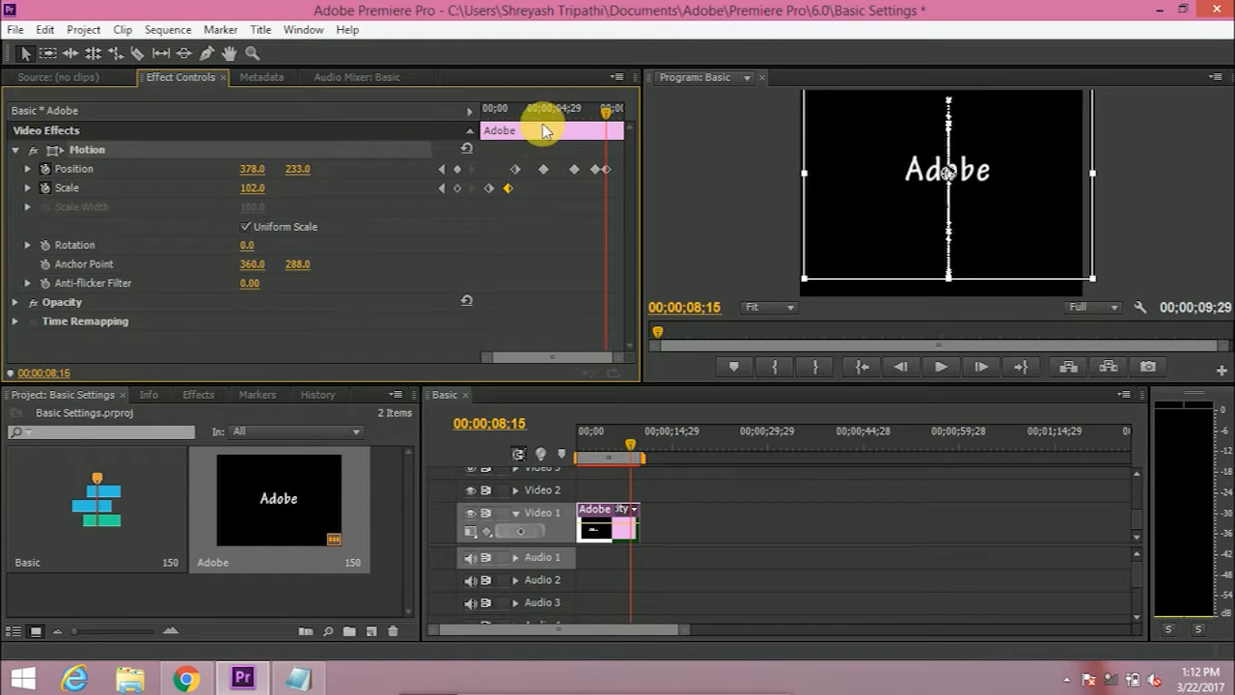
# Step: Play the Basic sequence from its start through to the end and return the playhead to about 00;00;00;03
pyautogui.moveTo(609, 119); pyautogui.dragTo(466, 93)
pyautogui.click(934, 367)
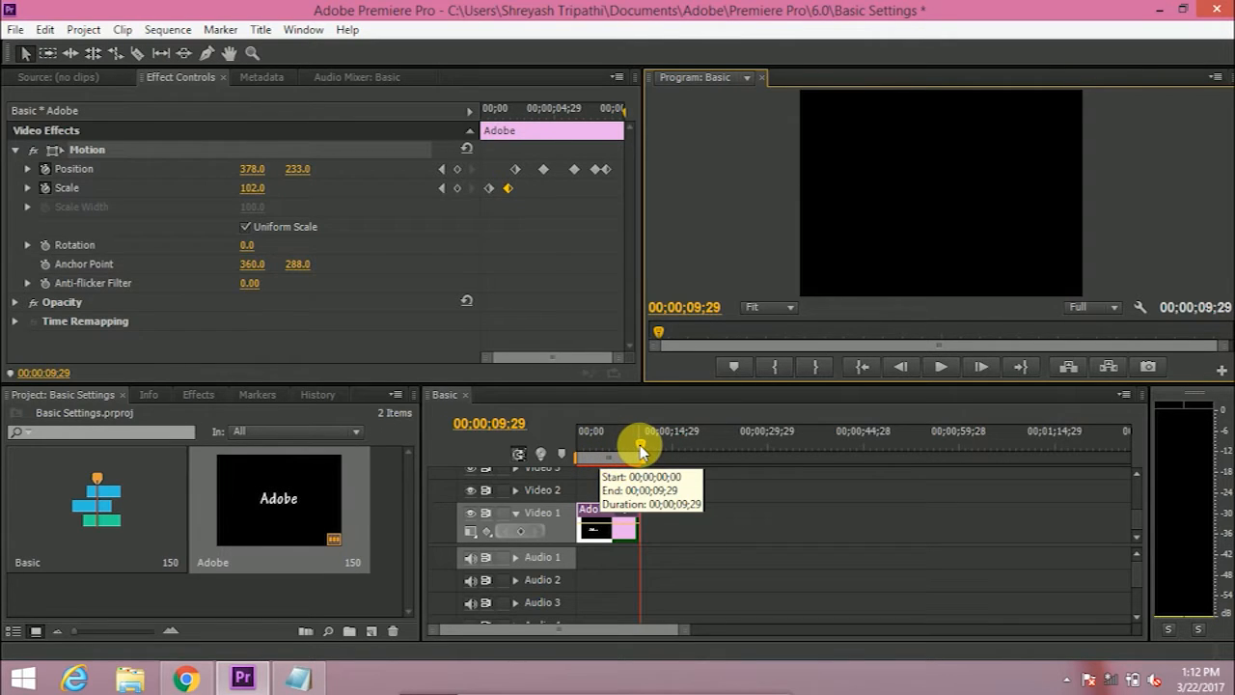
pyautogui.moveTo(639, 445); pyautogui.dragTo(579, 446)
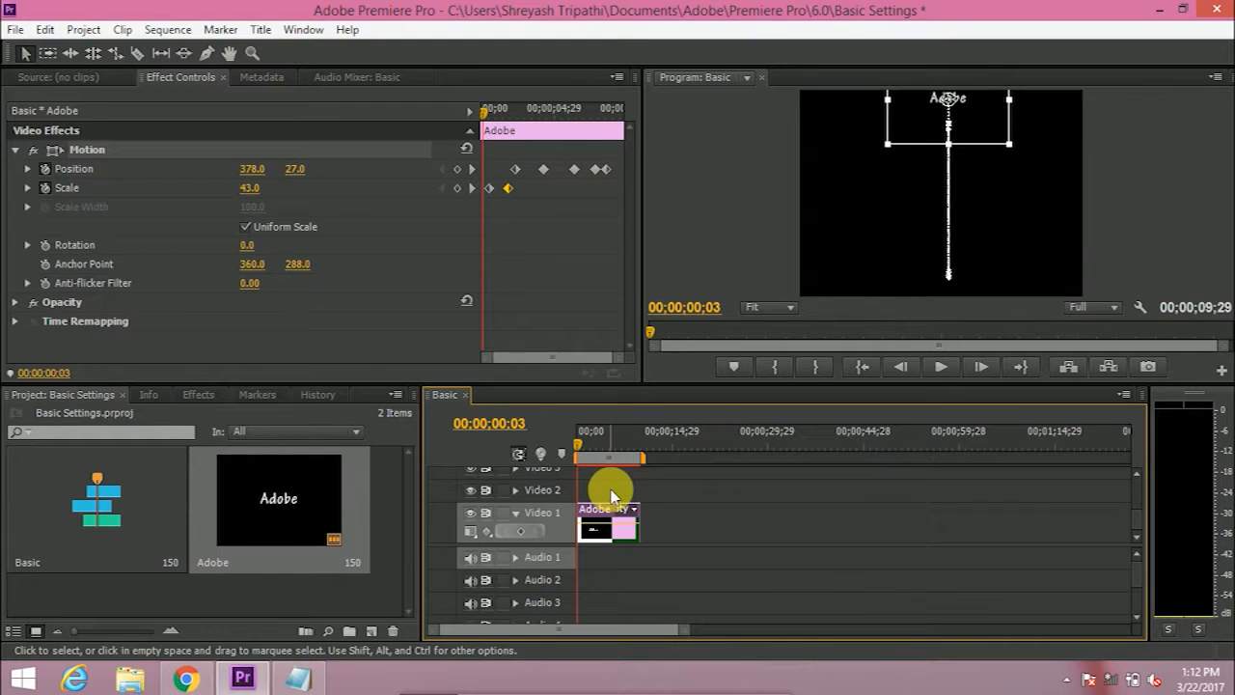
pyautogui.click(44, 284)
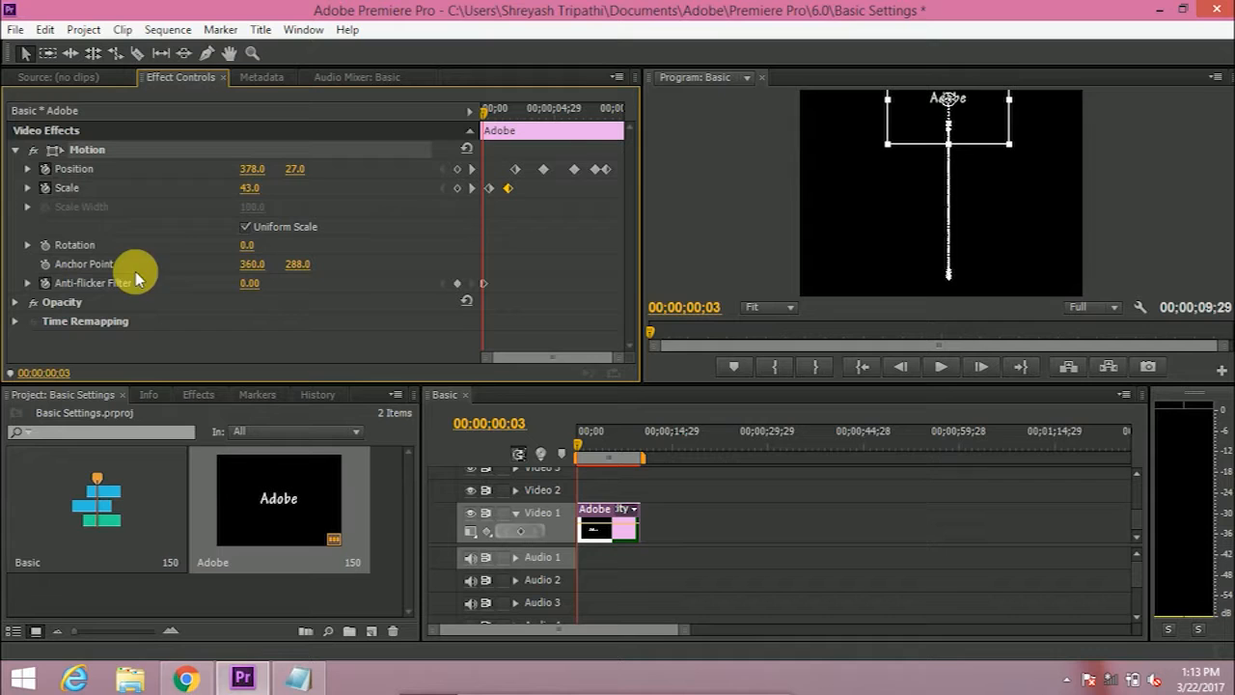
pyautogui.click(504, 108)
pyautogui.moveTo(556, 120); pyautogui.dragTo(610, 125)
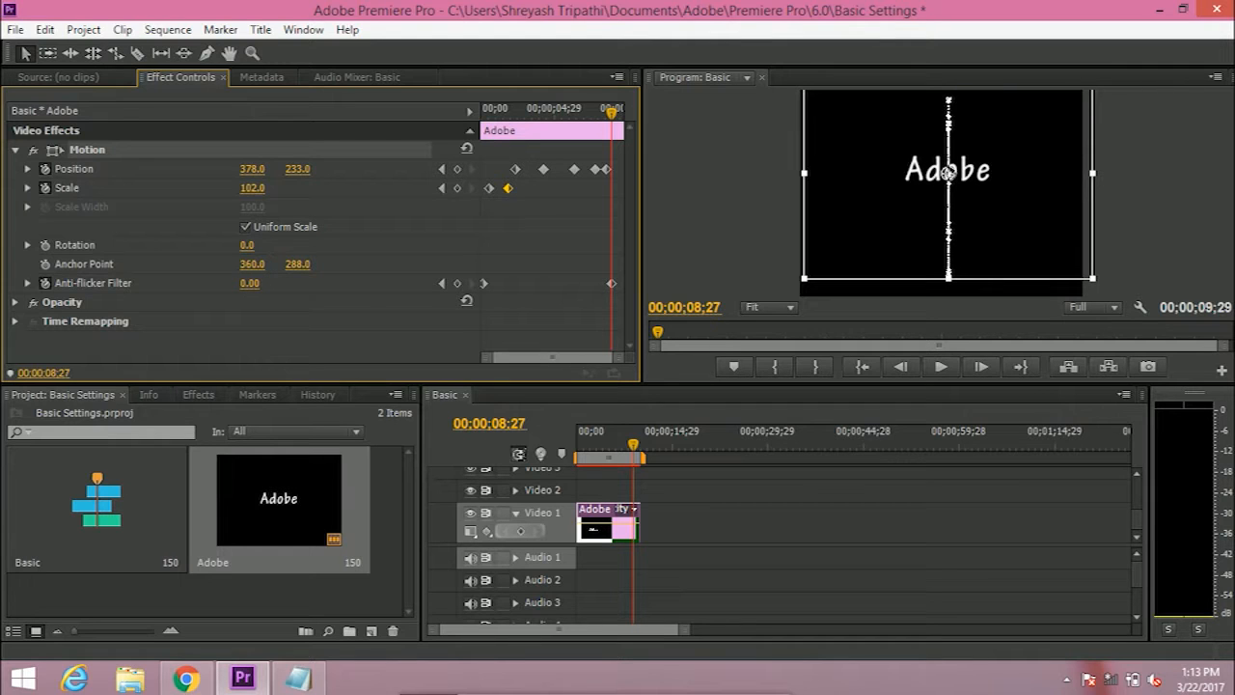
pyautogui.click(45, 284)
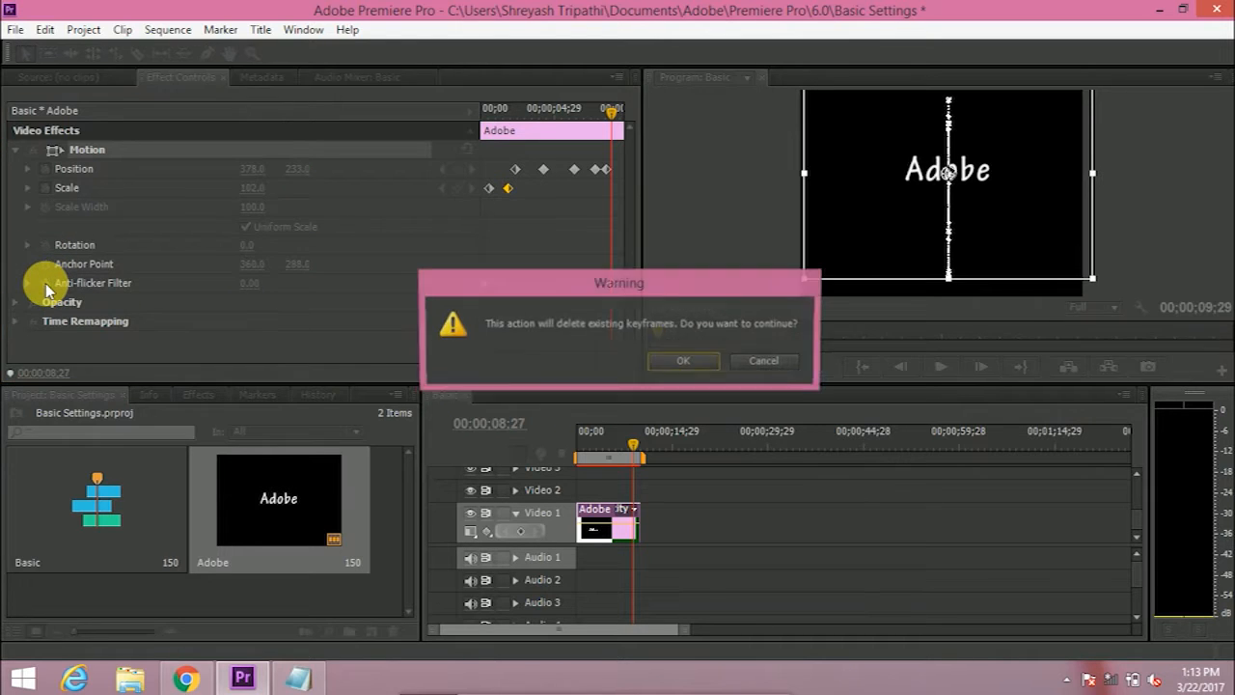
pyautogui.click(678, 362)
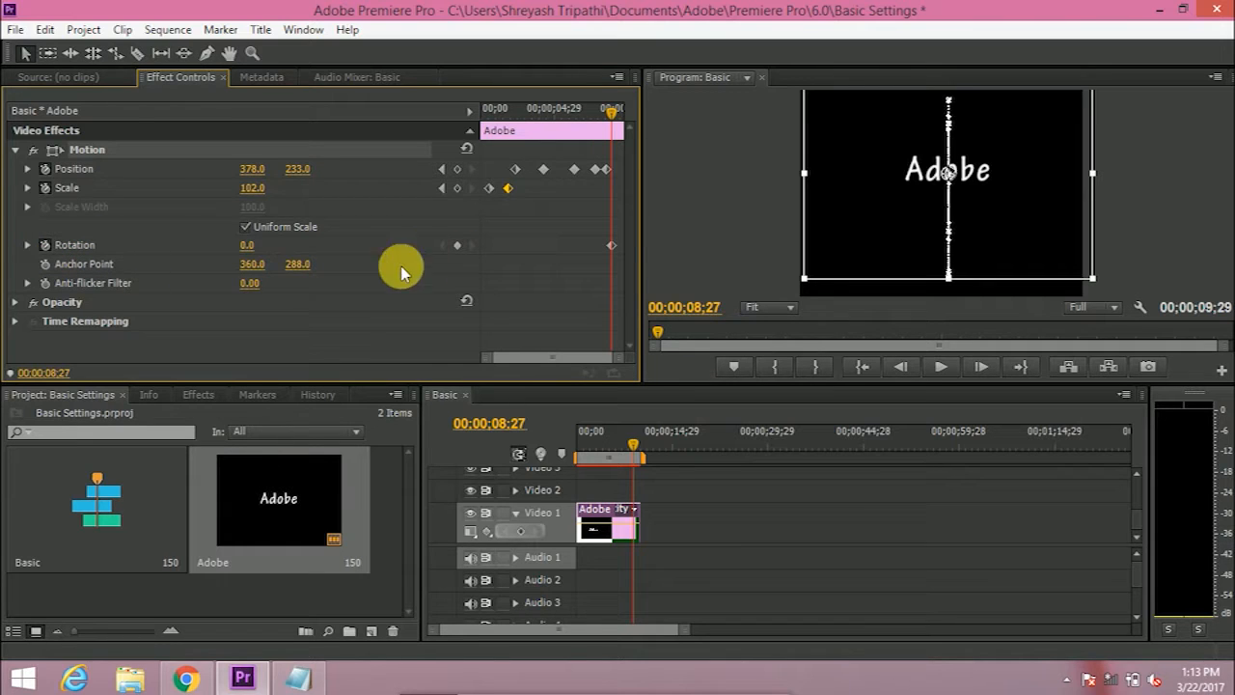
# Step: Keyframe the title's Rotation at -83° at 00;00;08;27 and play the sequence from the start
pyautogui.moveTo(249, 245); pyautogui.dragTo(169, 245)
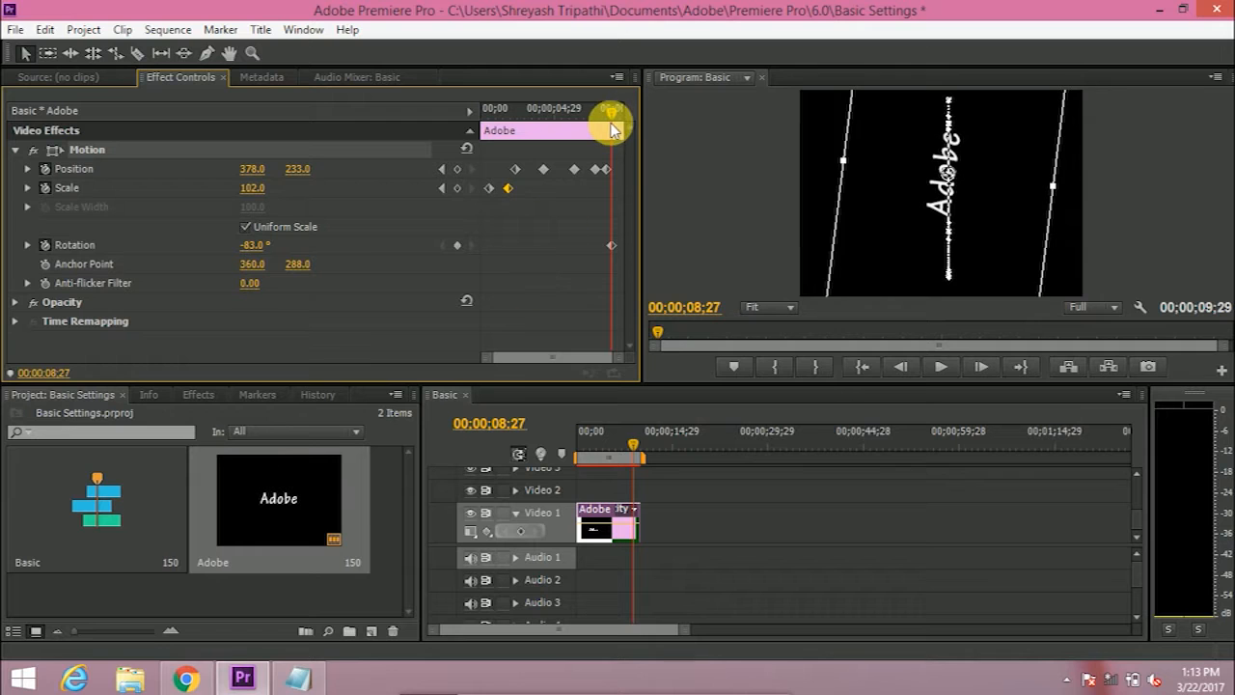
pyautogui.moveTo(610, 111); pyautogui.dragTo(474, 125)
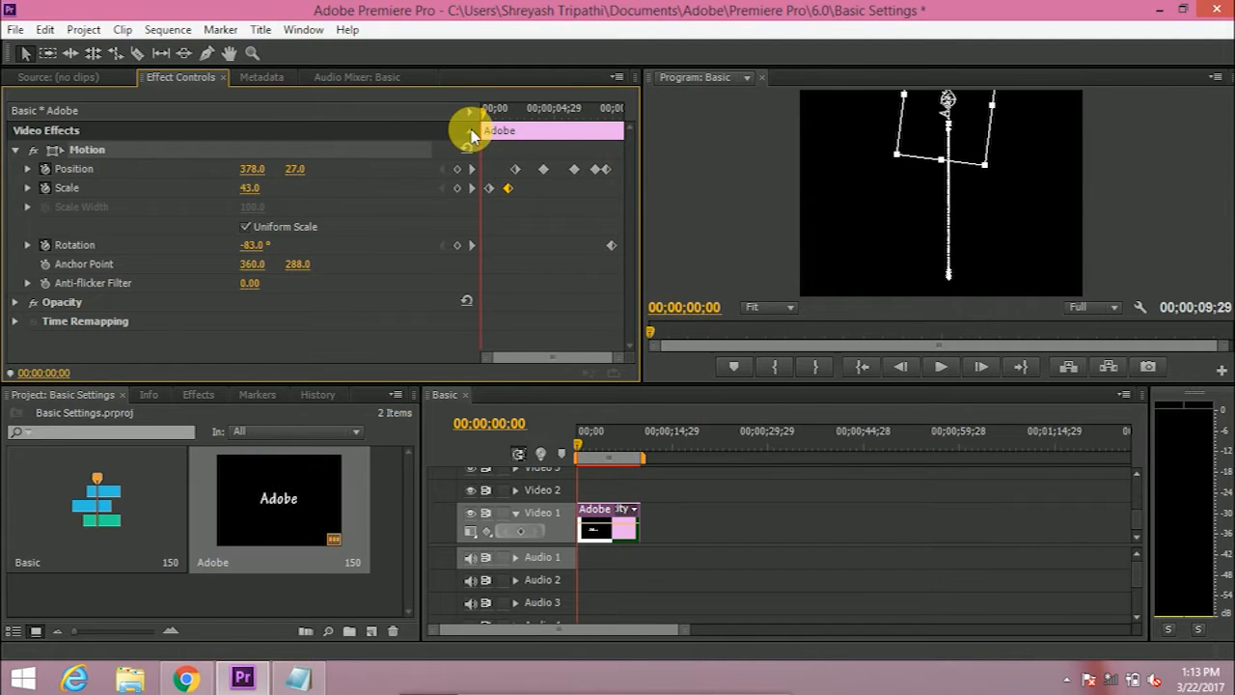
pyautogui.click(937, 368)
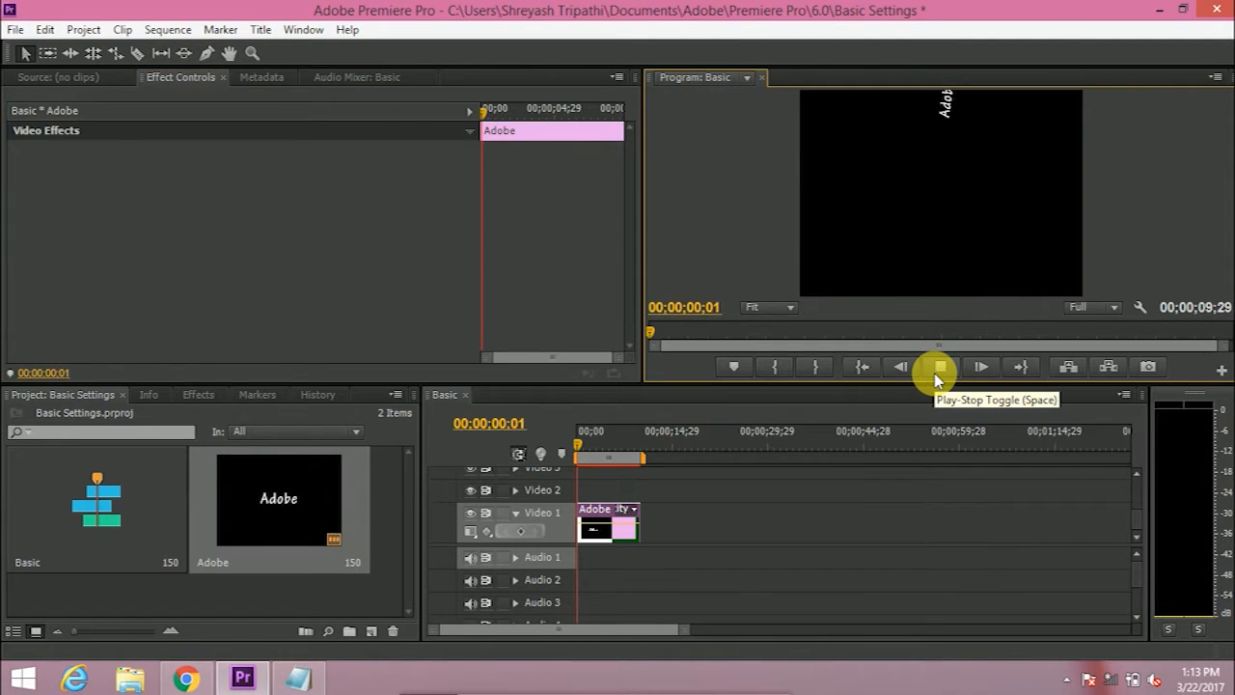